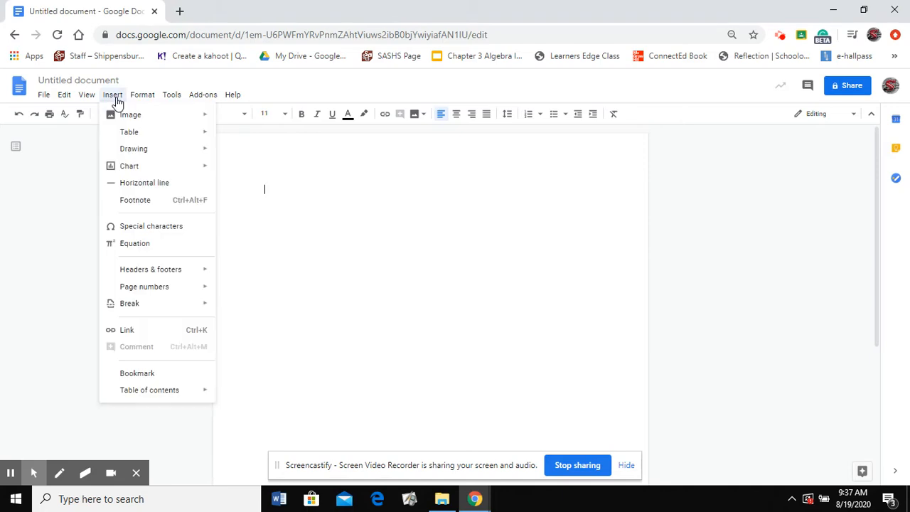
pyautogui.moveTo(187, 151)
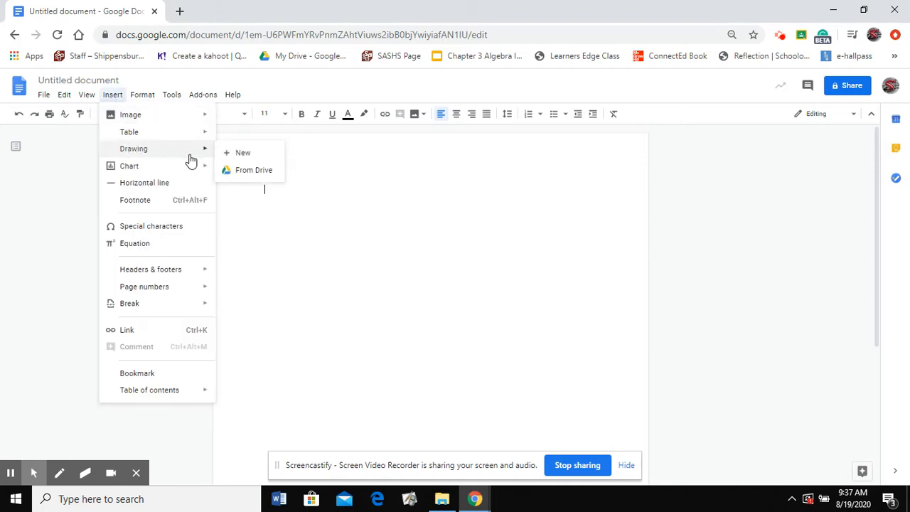
pyautogui.click(245, 158)
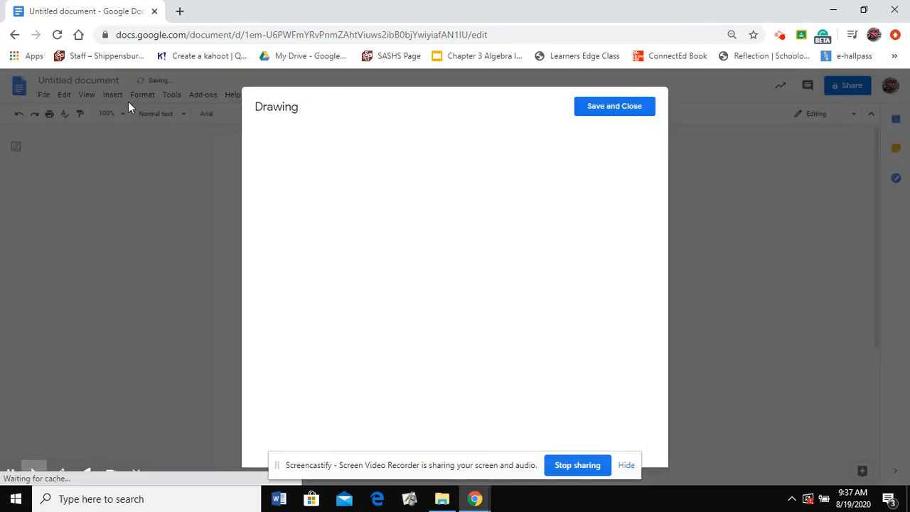
pyautogui.click(629, 111)
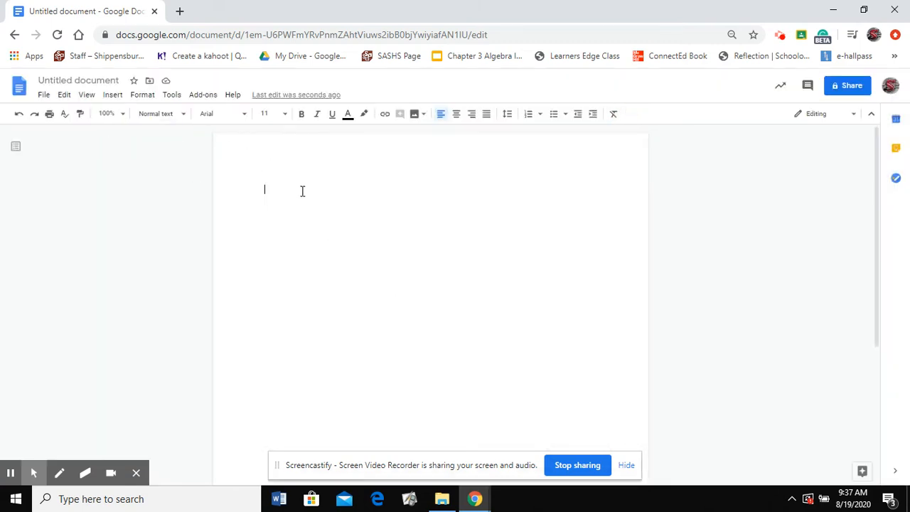
# - Insert a new drawing into the document and draw a large text box covering most of its canvas
pyautogui.click(113, 95)
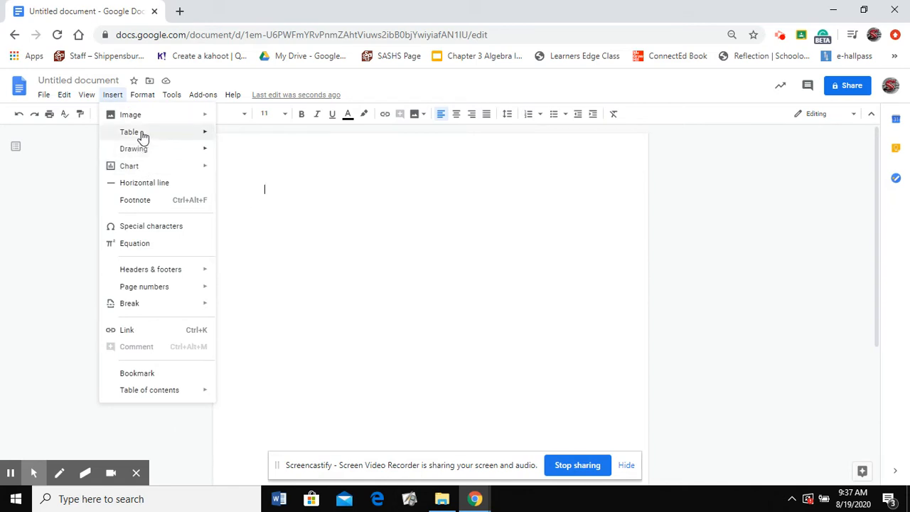
pyautogui.moveTo(149, 151)
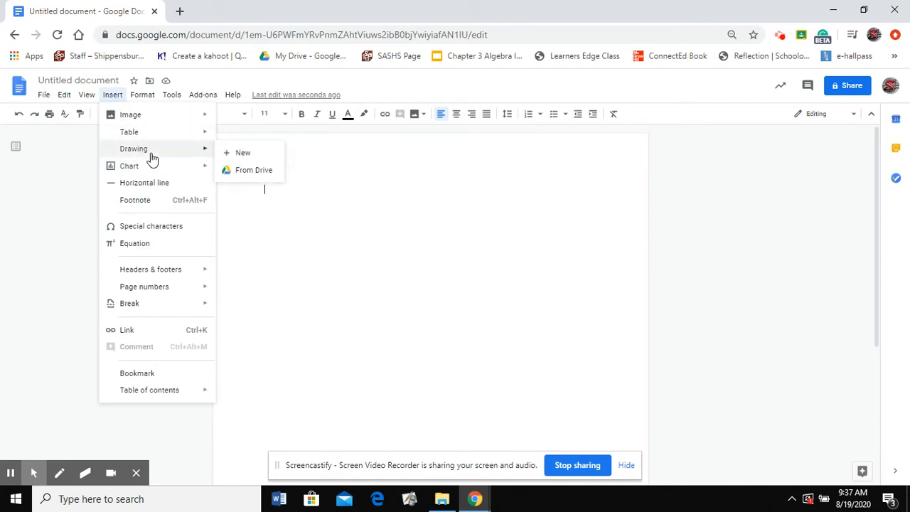
pyautogui.click(255, 153)
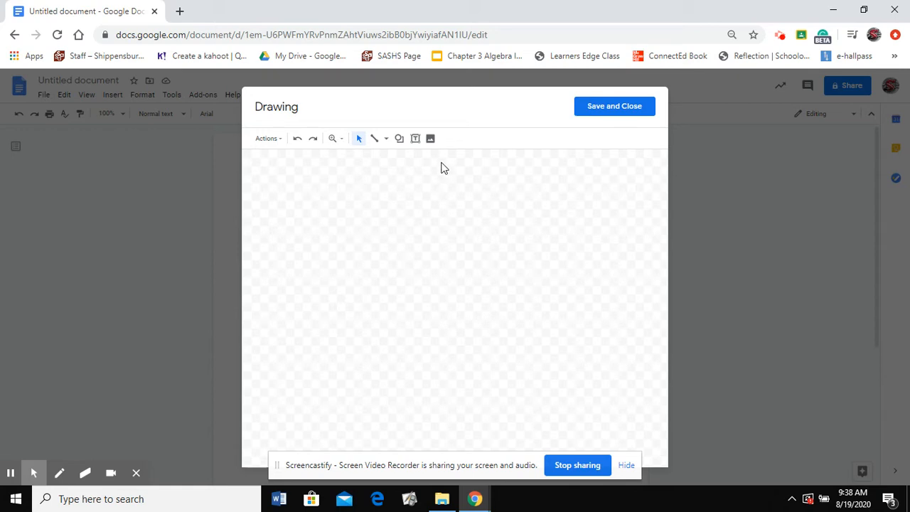
pyautogui.click(416, 140)
pyautogui.moveTo(304, 162); pyautogui.dragTo(586, 450)
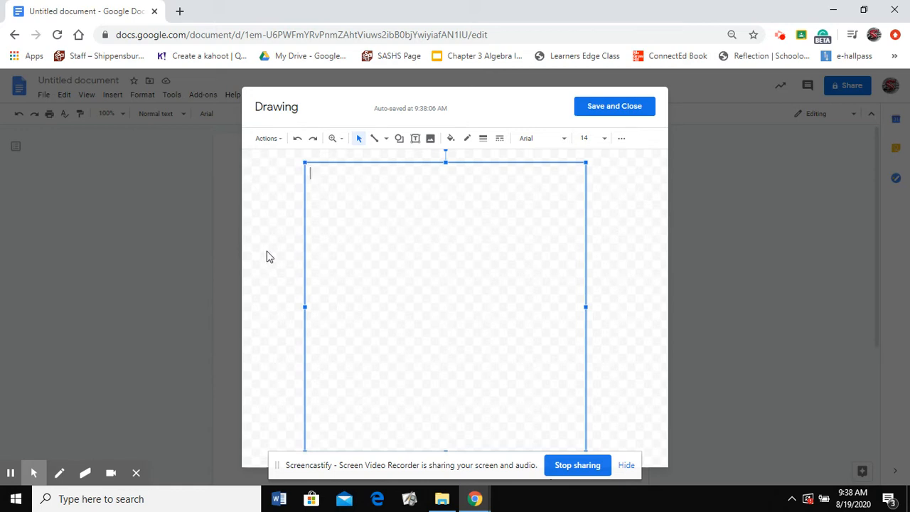
pyautogui.click(287, 237)
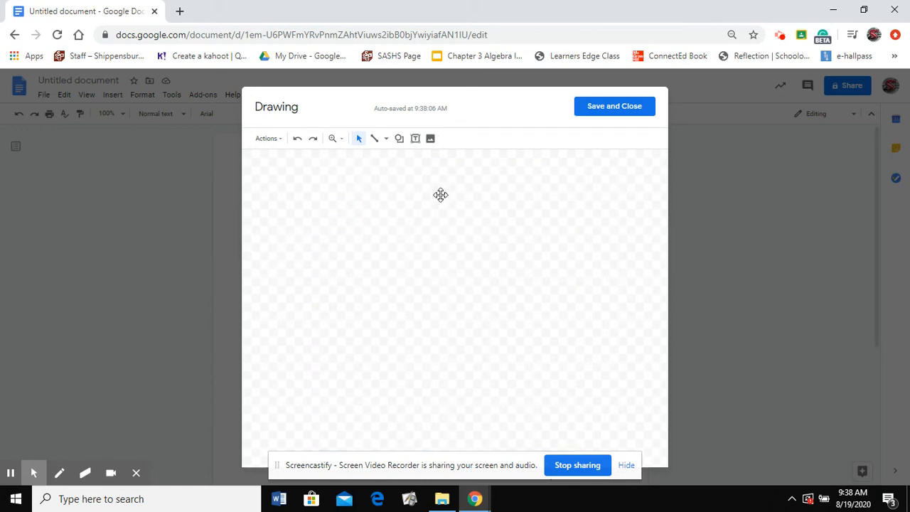
# - Give the large text box a bright green border
pyautogui.moveTo(432, 237); pyautogui.dragTo(427, 244)
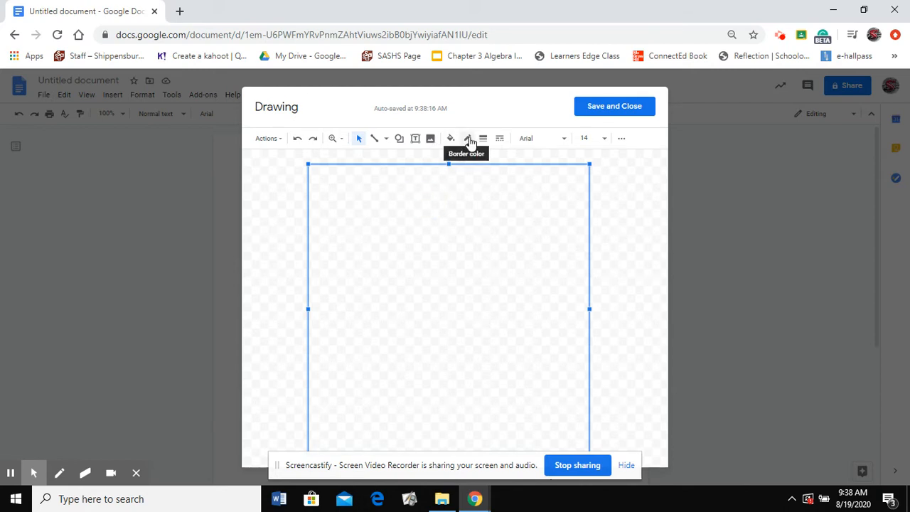
pyautogui.click(467, 140)
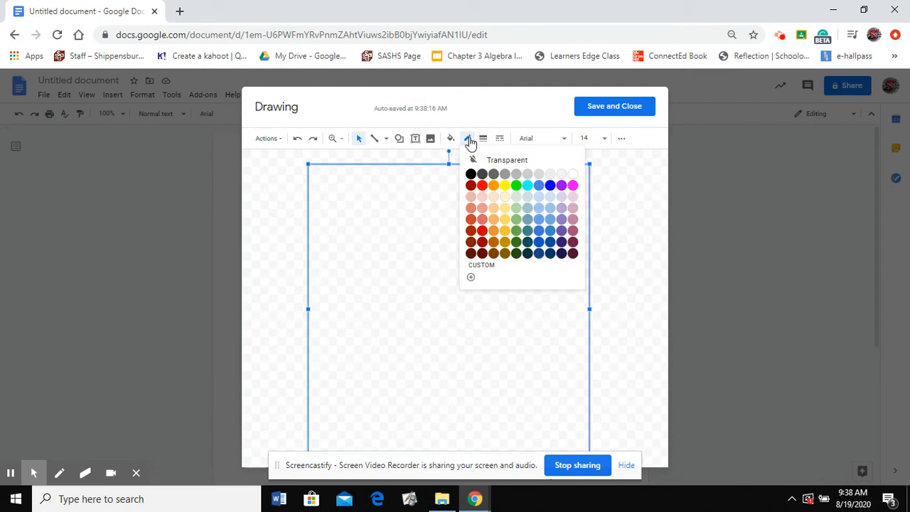
pyautogui.click(516, 185)
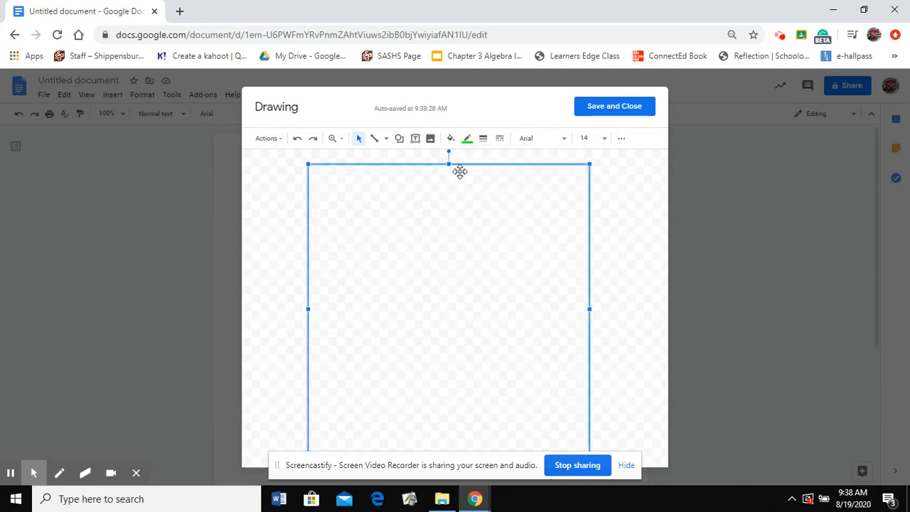
pyautogui.click(614, 265)
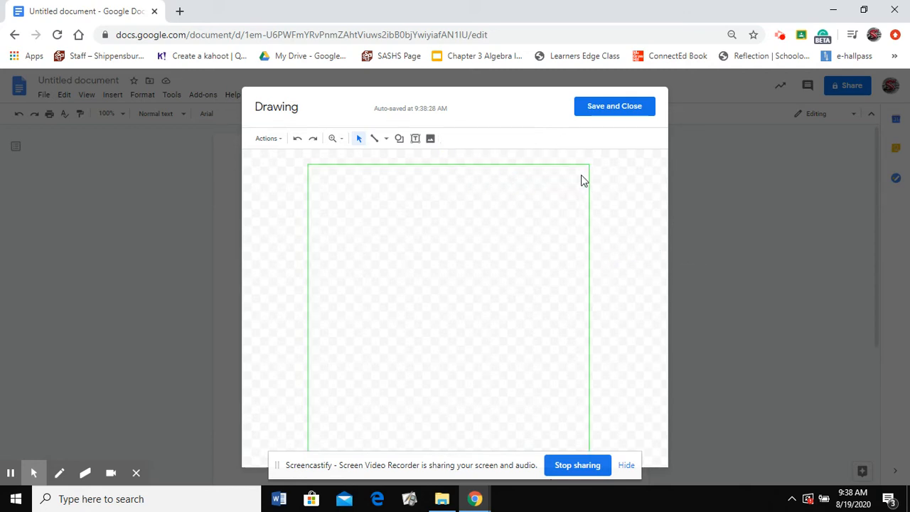
# - Set the green text box's border weight to 3px
pyautogui.click(474, 165)
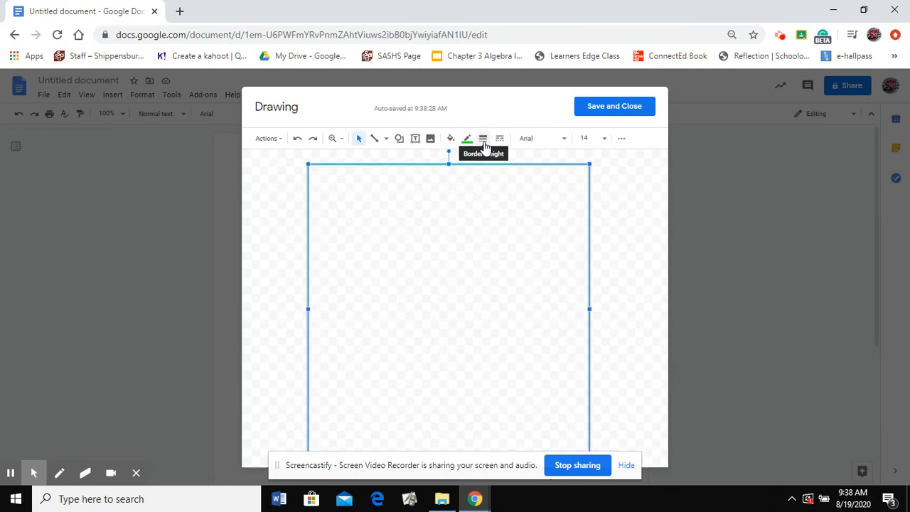
pyautogui.click(484, 139)
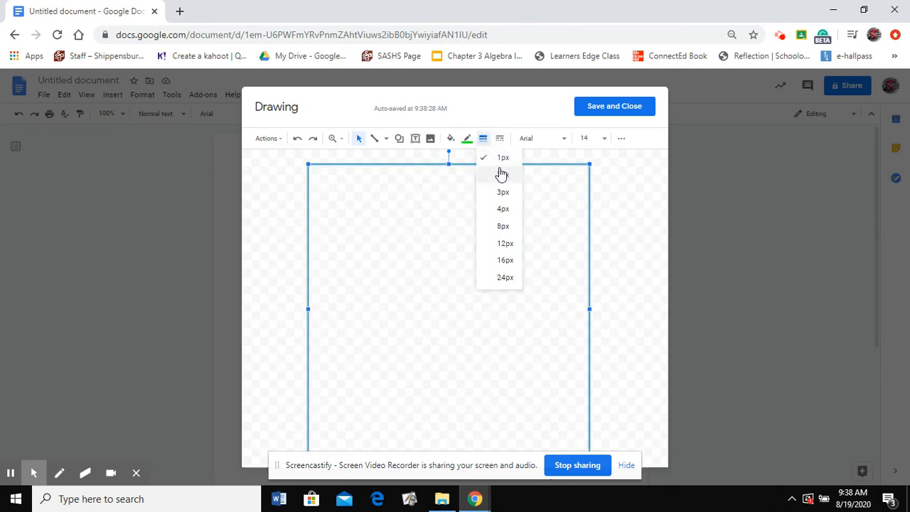
pyautogui.click(503, 193)
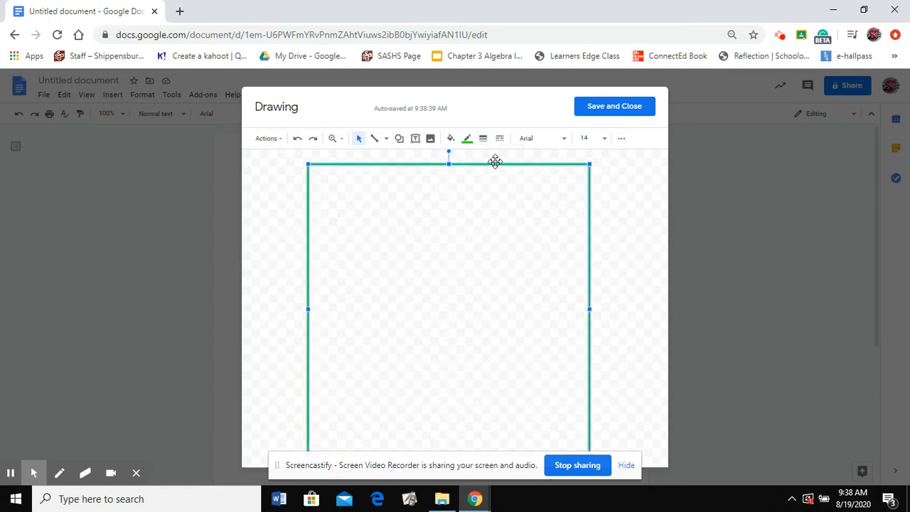
pyautogui.click(636, 213)
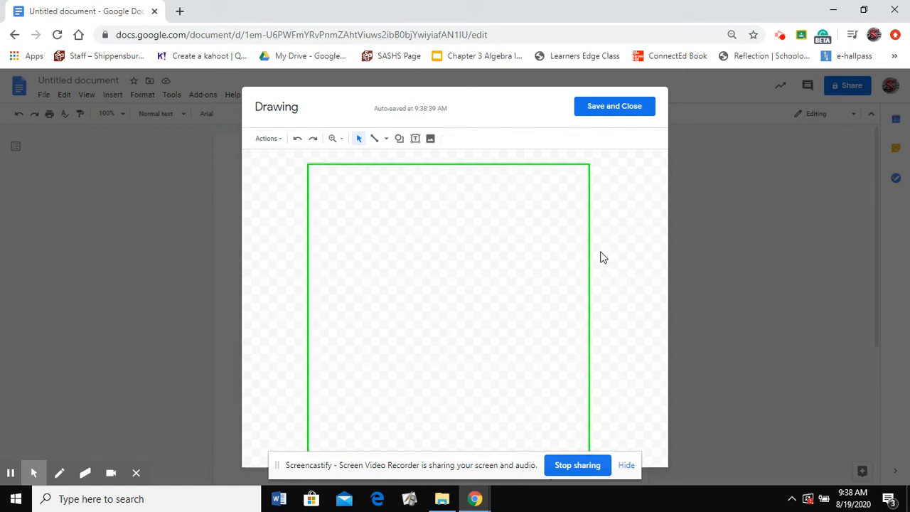
# - Try a 12px border weight on the green text box
pyautogui.click(449, 165)
pyautogui.click(484, 138)
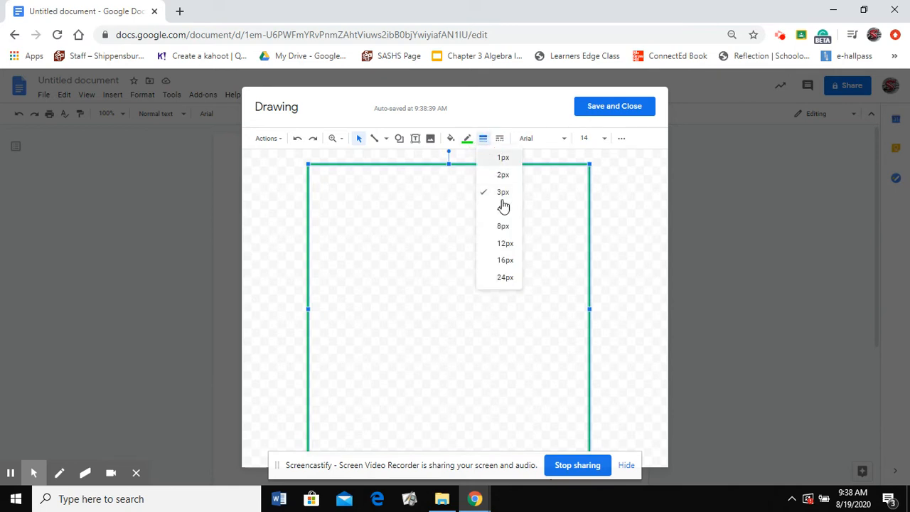
pyautogui.click(506, 243)
pyautogui.click(638, 270)
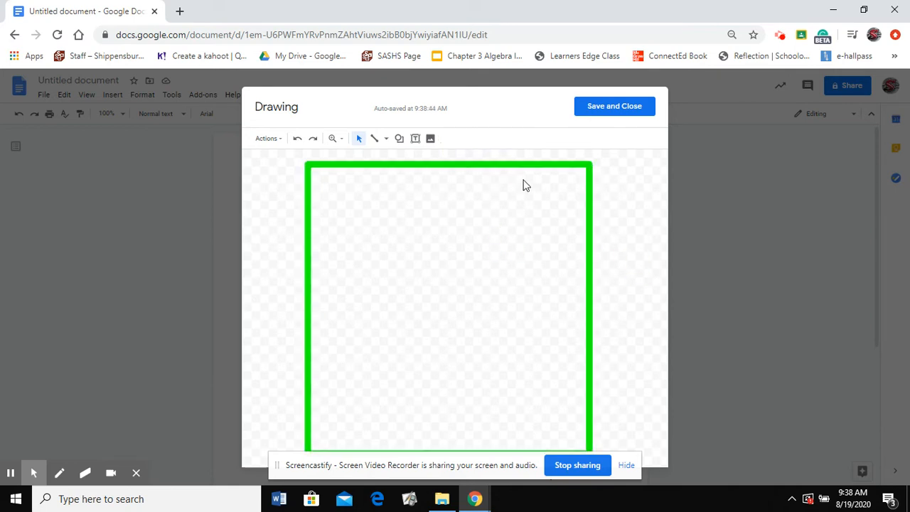
# - Return the green text box's border weight to 3px
pyautogui.click(518, 168)
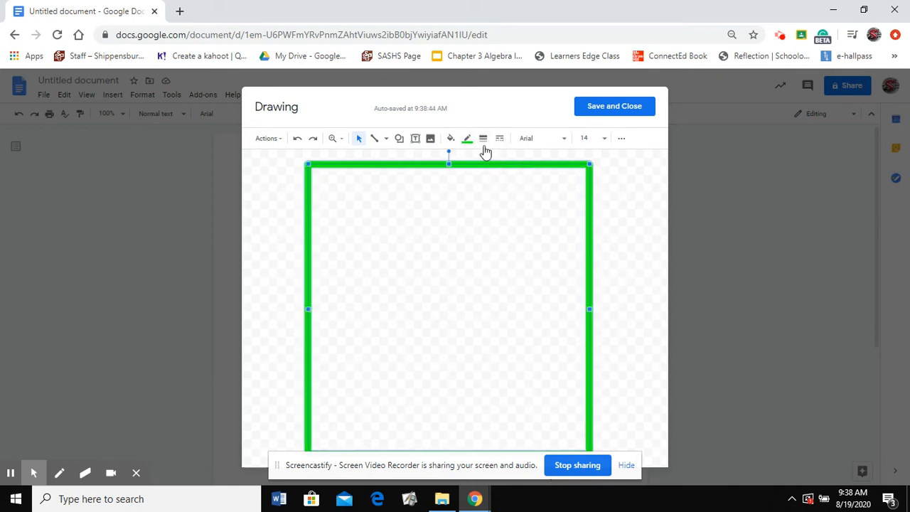
pyautogui.click(483, 139)
pyautogui.click(504, 190)
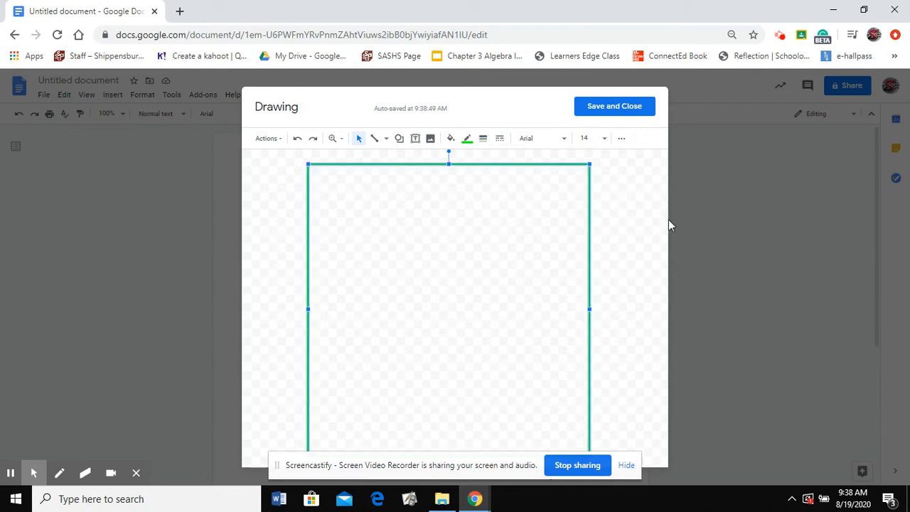
pyautogui.click(633, 220)
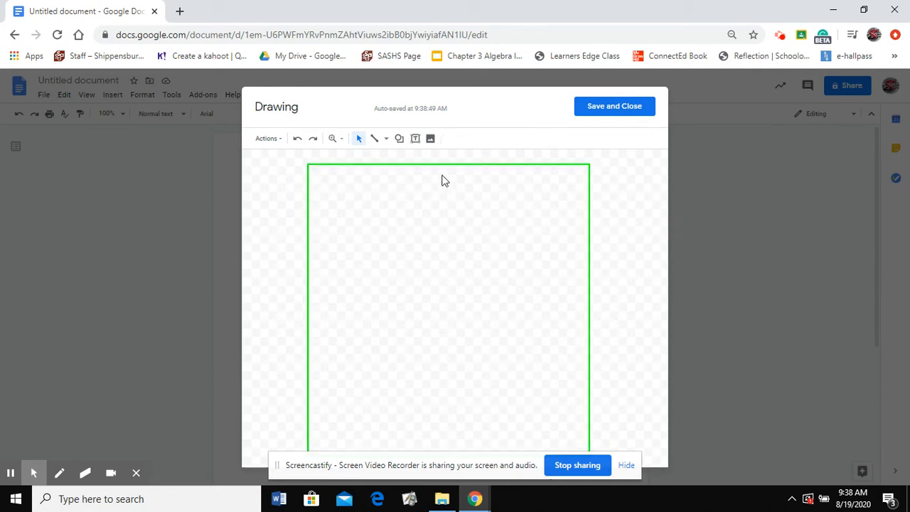
# - Enter "Title" in the green-bordered text box and center it horizontally
pyautogui.click(446, 191)
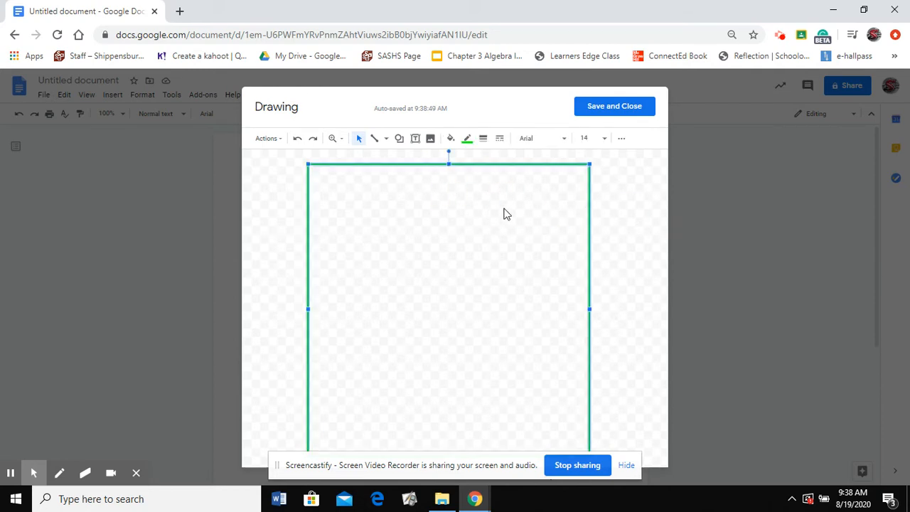
pyautogui.doubleClick(434, 205)
pyautogui.moveTo(338, 178); pyautogui.dragTo(303, 183)
pyautogui.click(622, 140)
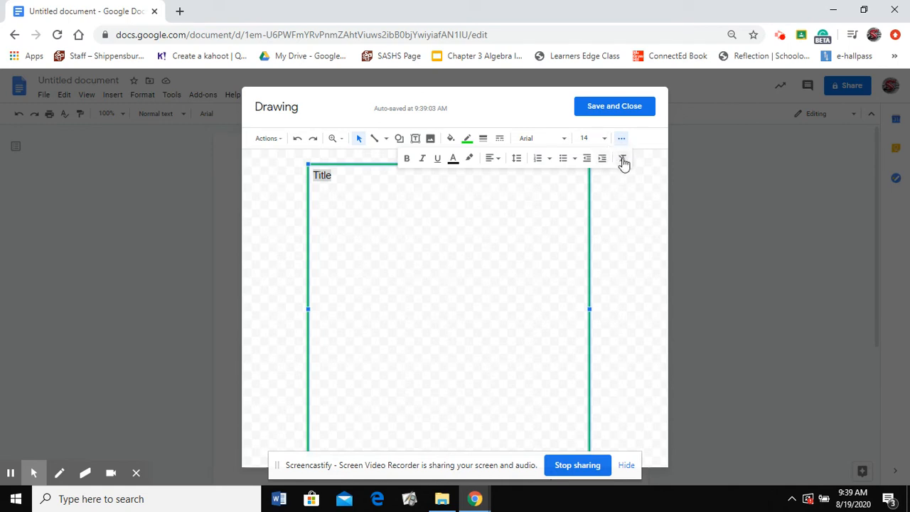
pyautogui.click(495, 162)
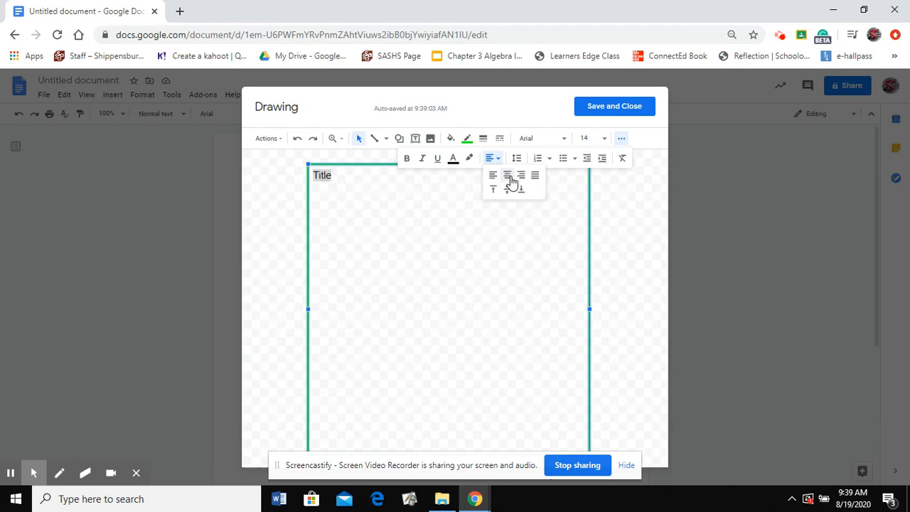
pyautogui.click(508, 176)
pyautogui.click(455, 223)
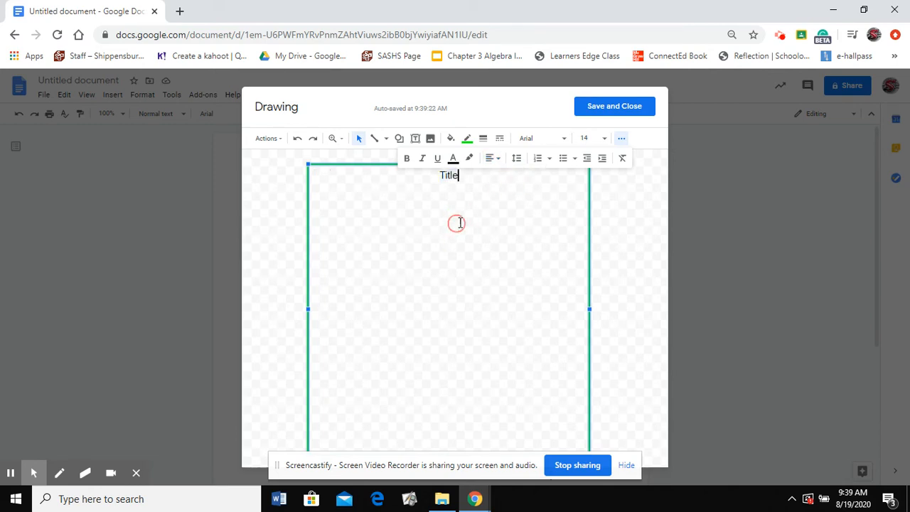
# - Format the word "Title" in the Playfair Display font at size 30
pyautogui.moveTo(459, 179); pyautogui.dragTo(425, 177)
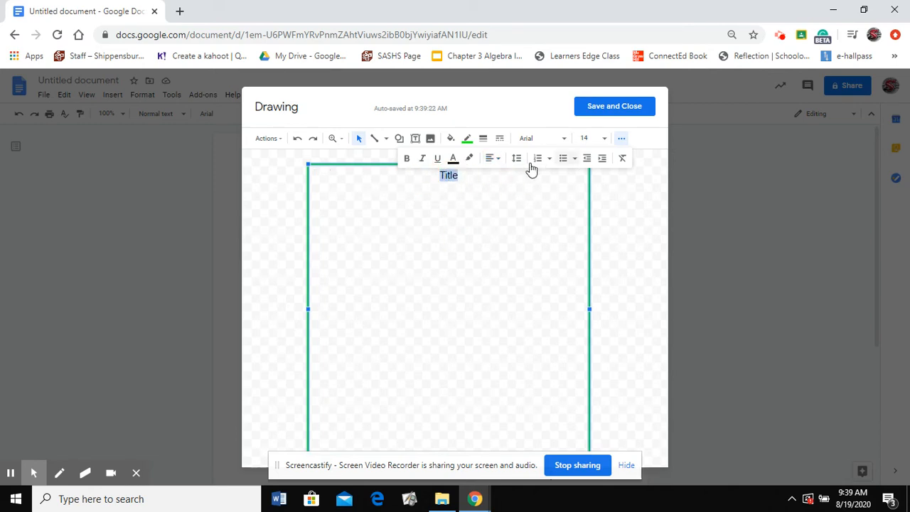
pyautogui.click(563, 140)
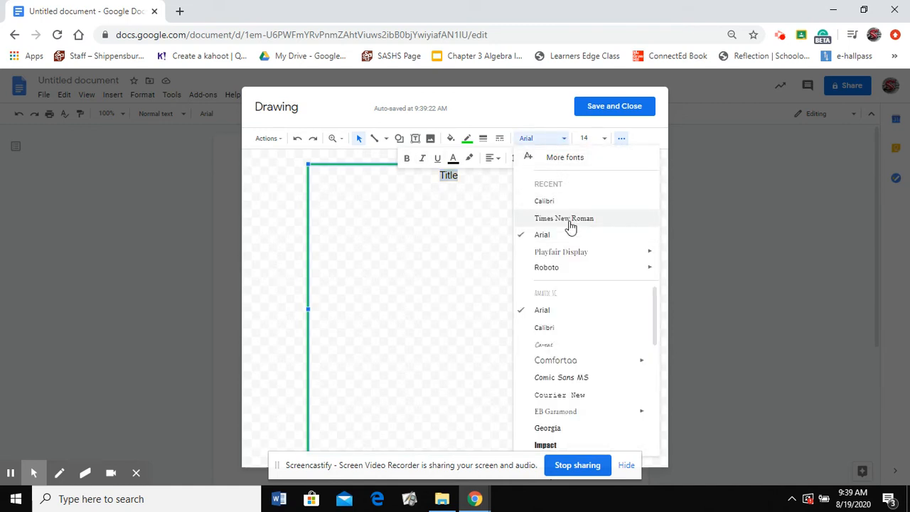
pyautogui.click(572, 252)
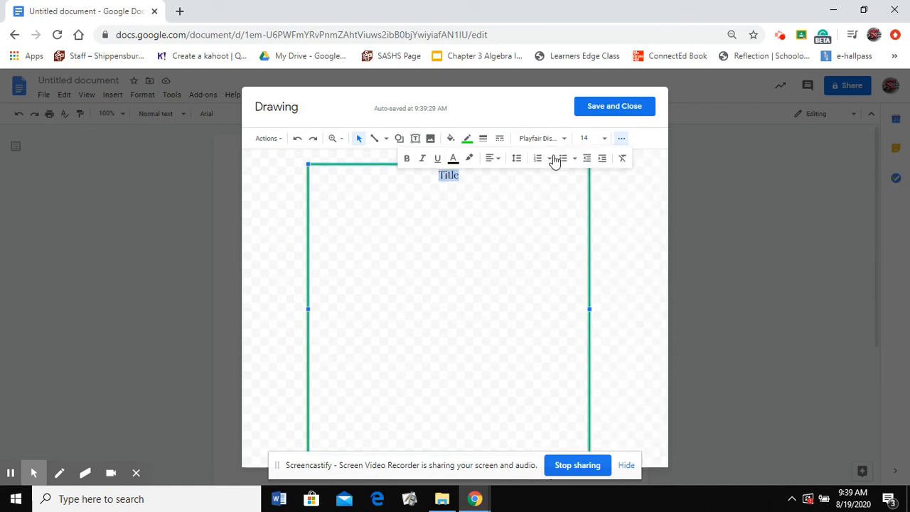
pyautogui.click(602, 138)
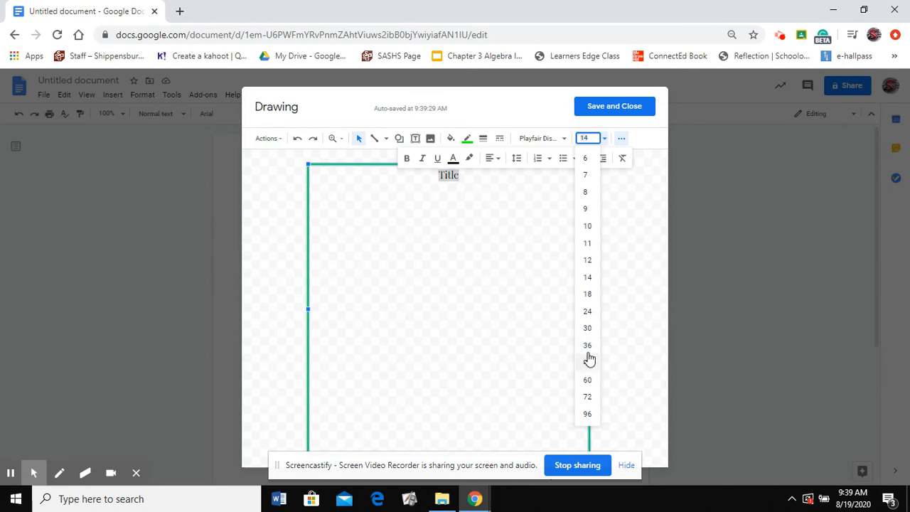
pyautogui.click(587, 328)
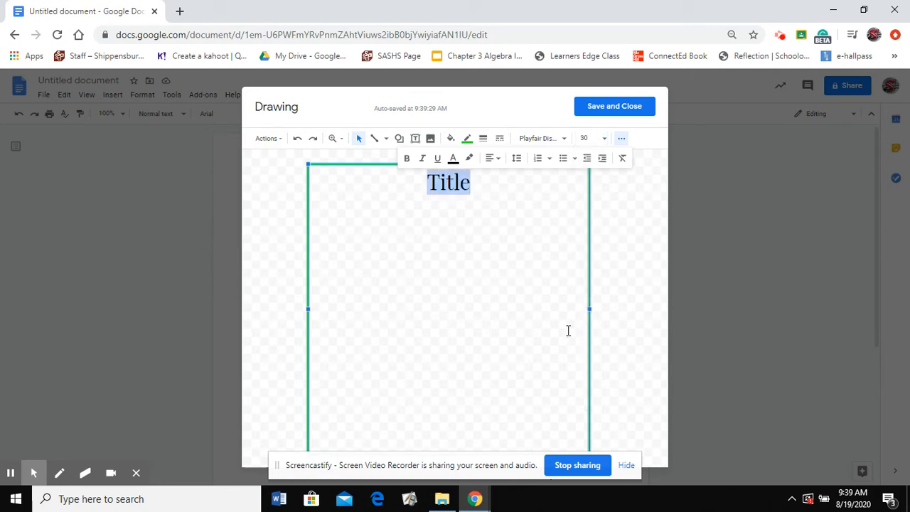
# - Color the word "Title" bright green and make it bold, italic and underlined
pyautogui.click(454, 161)
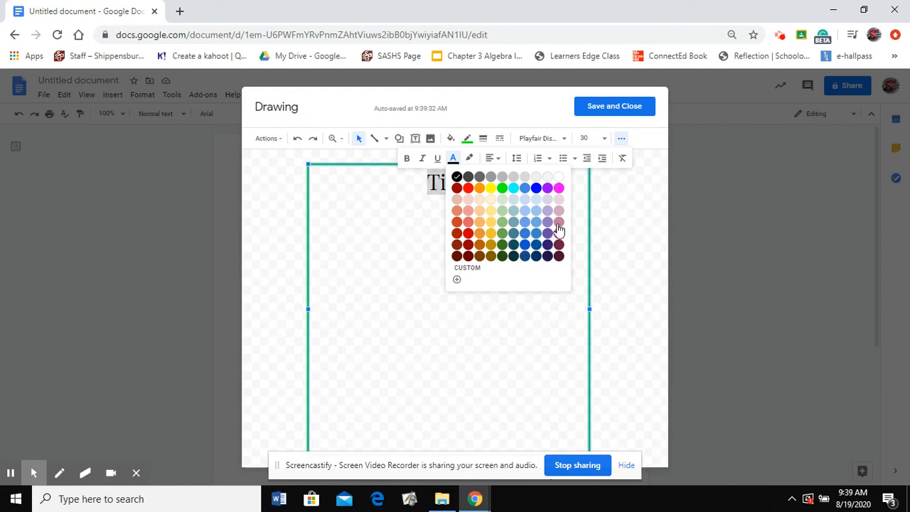
pyautogui.click(501, 188)
pyautogui.click(407, 162)
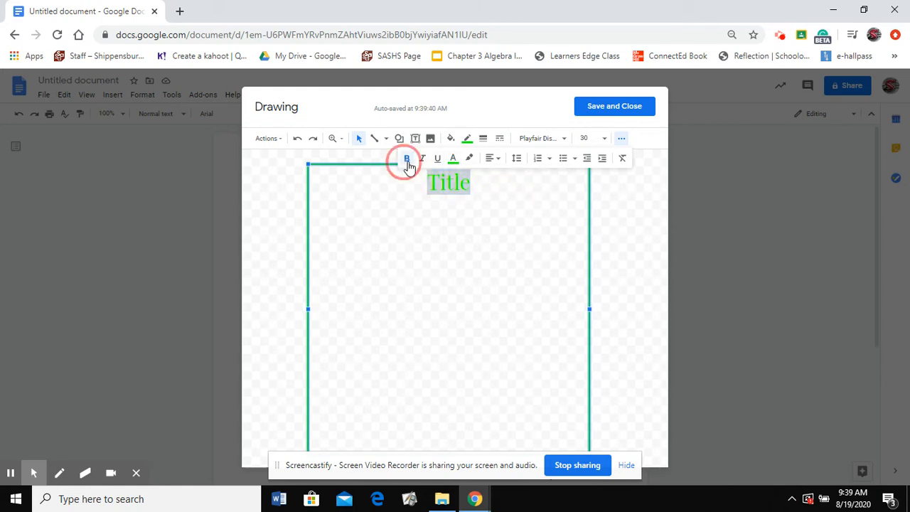
pyautogui.click(422, 159)
pyautogui.click(437, 158)
pyautogui.click(523, 205)
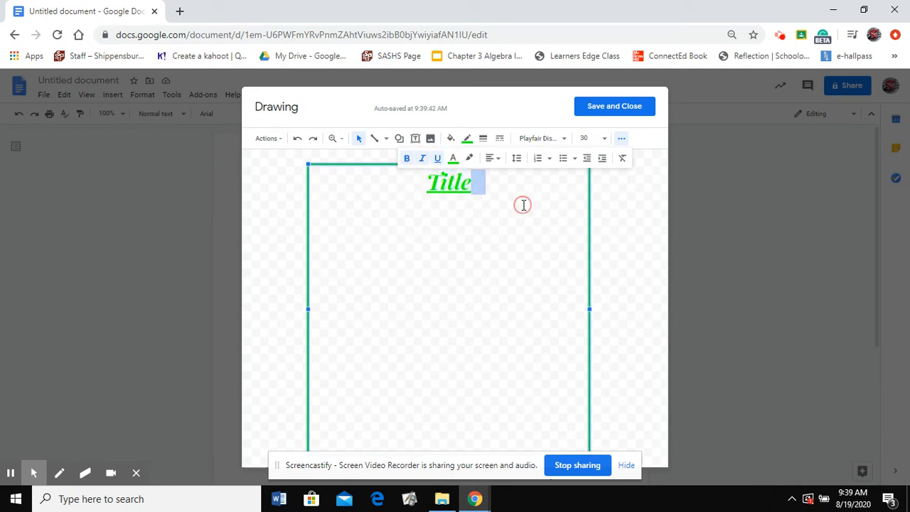
pyautogui.click(620, 243)
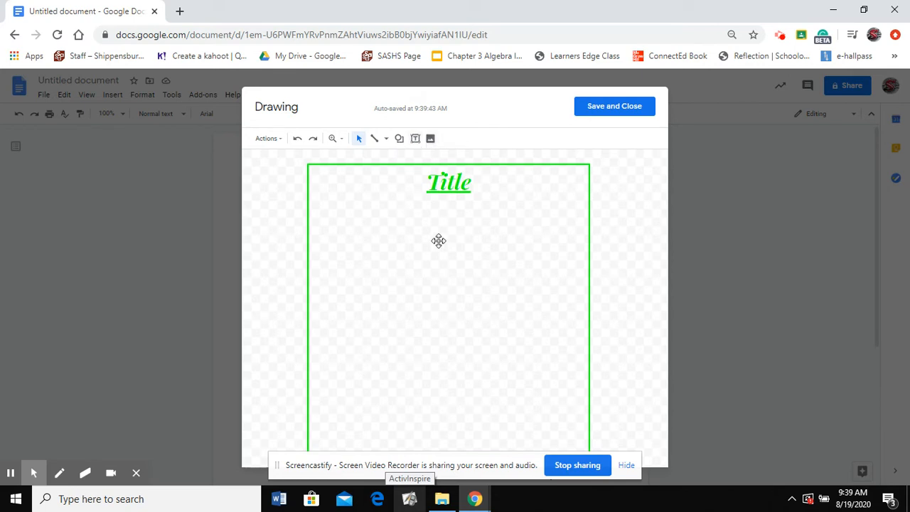
# - Draw a wide text box just below the title, nearly spanning the width of the green frame
pyautogui.click(416, 139)
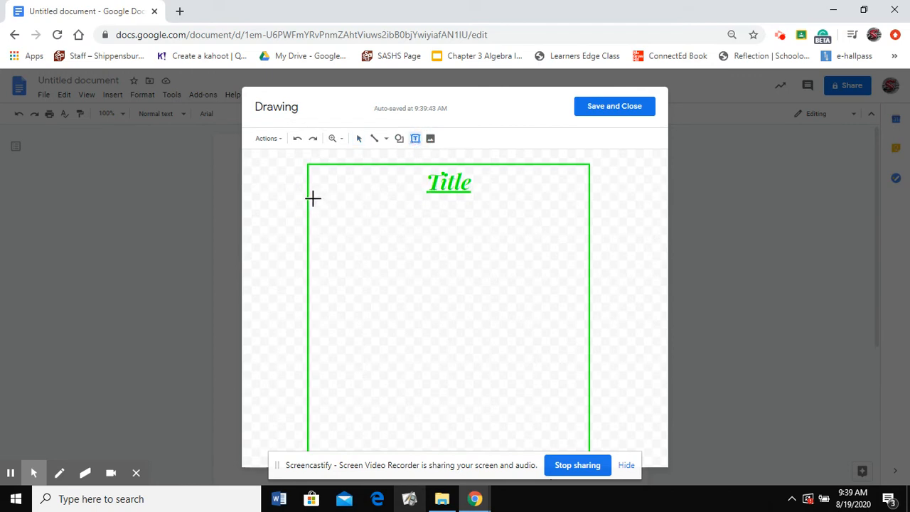
pyautogui.moveTo(312, 198); pyautogui.dragTo(580, 274)
pyautogui.click(427, 328)
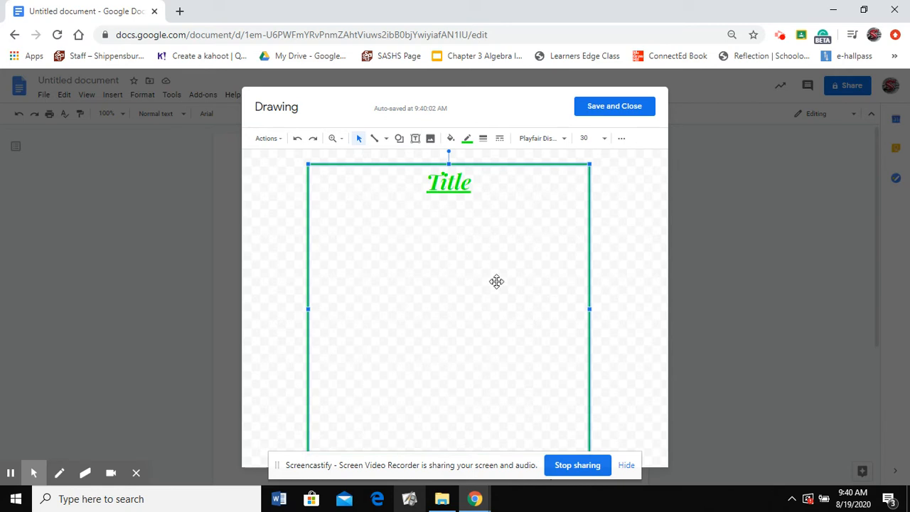
pyautogui.click(529, 242)
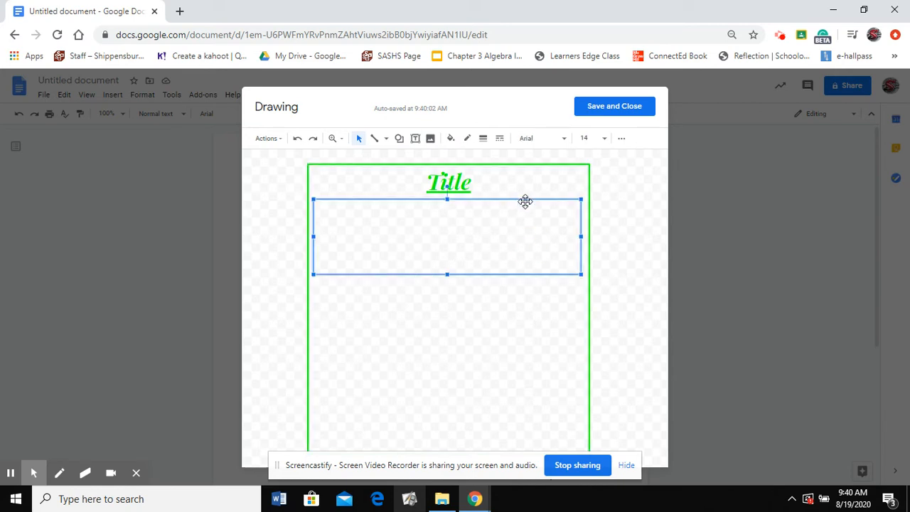
# - Color the border of the text box below the title red
pyautogui.click(468, 139)
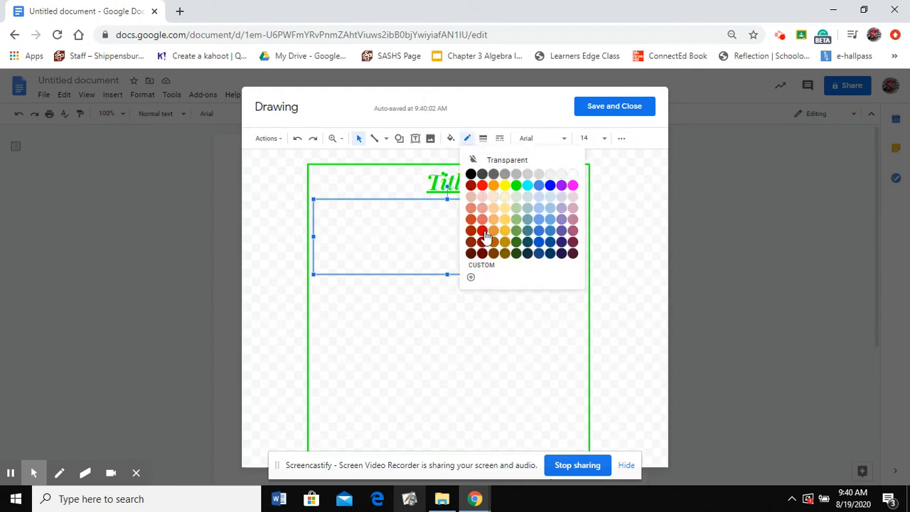
pyautogui.click(483, 231)
pyautogui.click(471, 299)
pyautogui.click(482, 211)
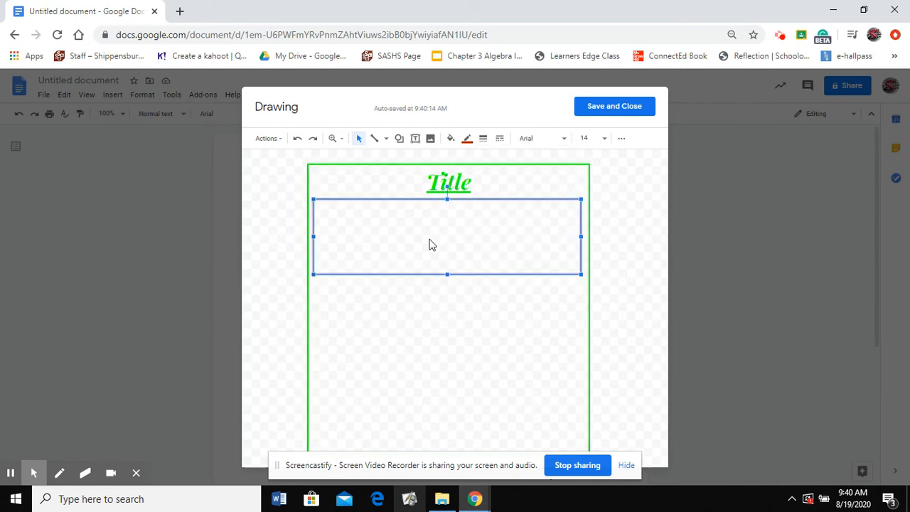
# - Enter the placeholder text "gsdfgdsfgdsgsdgds" in the red-bordered text box
pyautogui.click(427, 232)
pyautogui.click(433, 224)
pyautogui.write('gsdfgdsfgdsgsdgds')
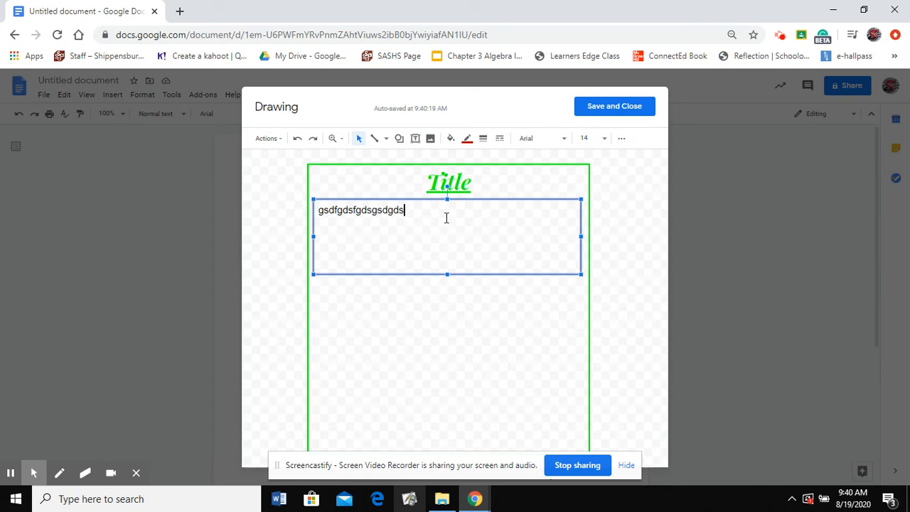
pyautogui.click(469, 317)
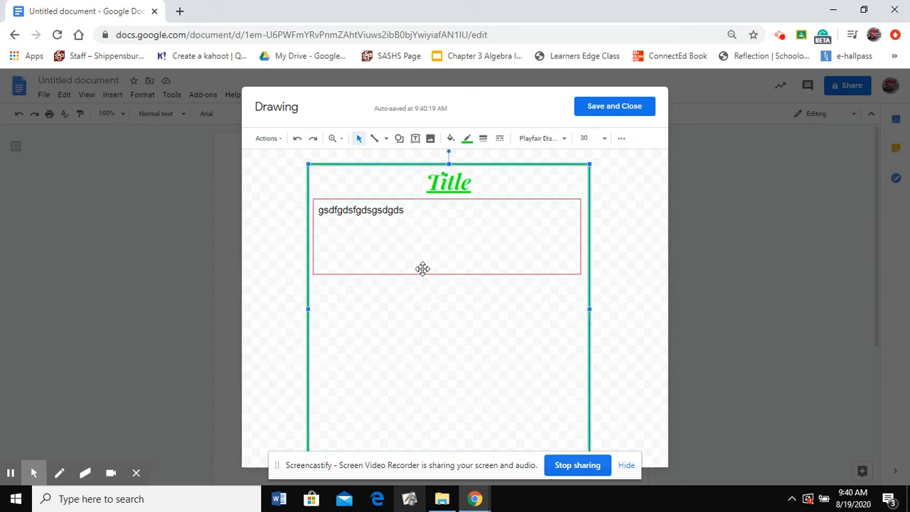
pyautogui.click(397, 247)
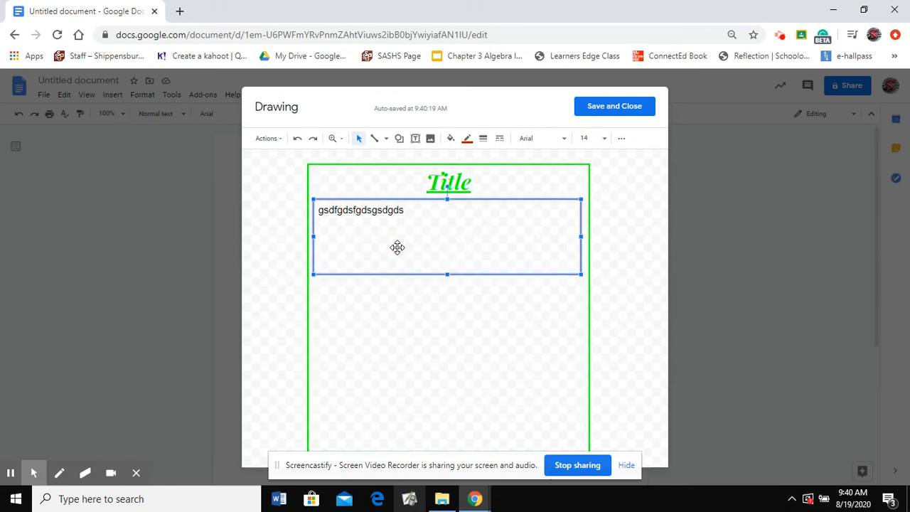
# - Start inserting an image into the drawing and look through the My Drive folders as a possible source
pyautogui.click(431, 141)
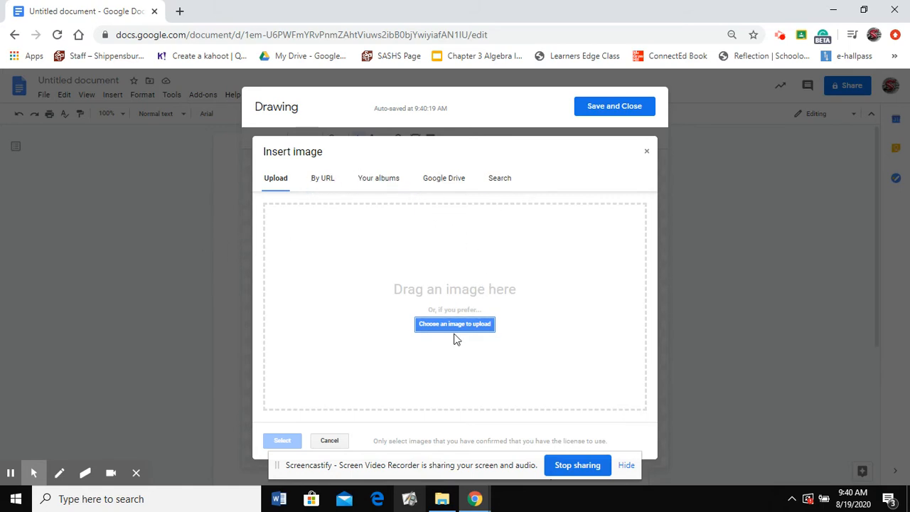
pyautogui.click(455, 182)
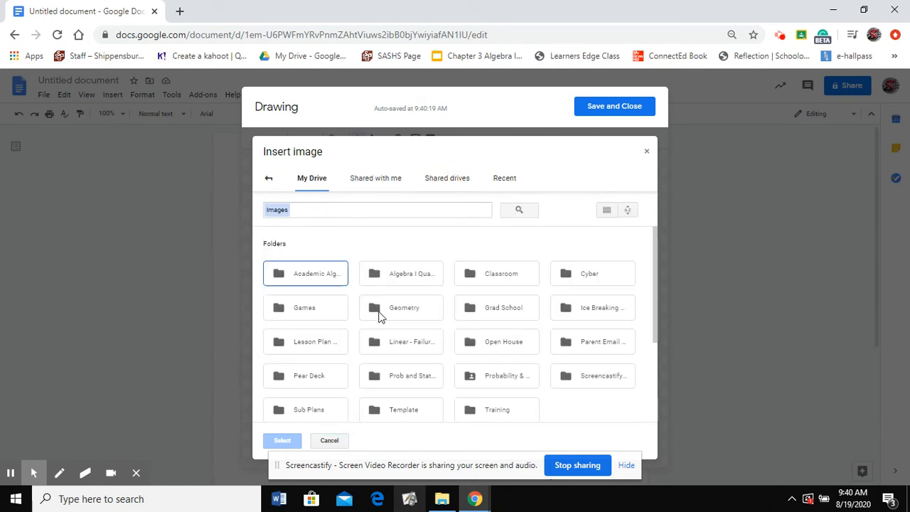
pyautogui.scroll(-3, 388, 317)
pyautogui.scroll(3, 499, 334)
pyautogui.click(270, 181)
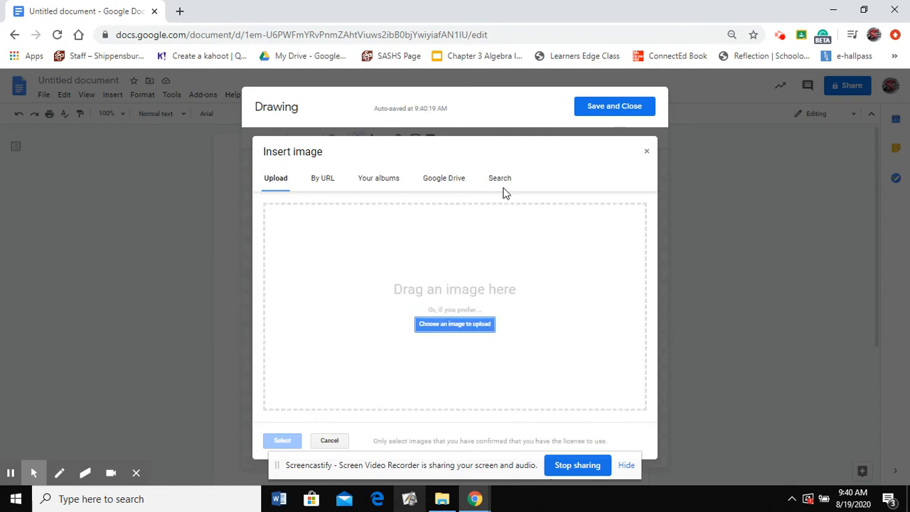
# - Search Google images for "dog" and insert the photo of the golden retriever on grass
pyautogui.click(499, 178)
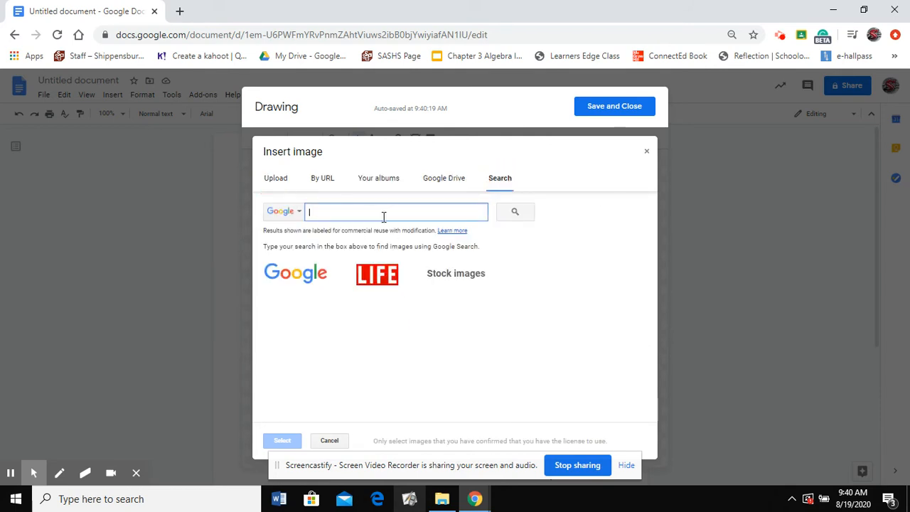
pyautogui.write('dog')
pyautogui.press('Return')
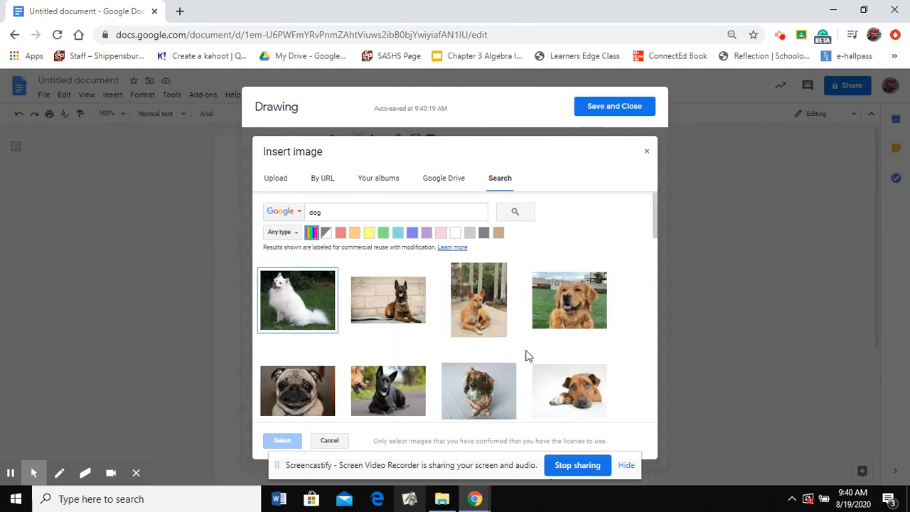
pyautogui.doubleClick(551, 310)
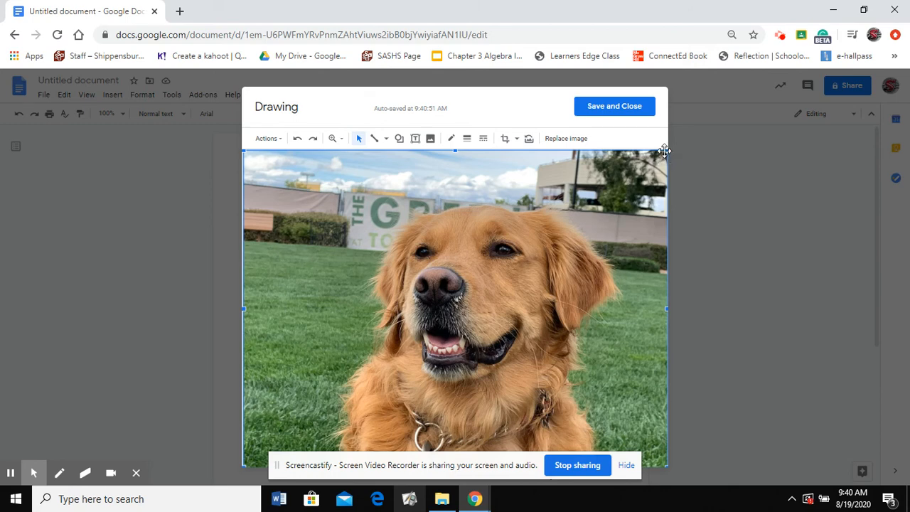
# - Shrink the dog photo and place it below the red text box, aligned with that box's right edge
pyautogui.moveTo(666, 151); pyautogui.dragTo(410, 340)
pyautogui.moveTo(340, 408); pyautogui.dragTo(507, 340)
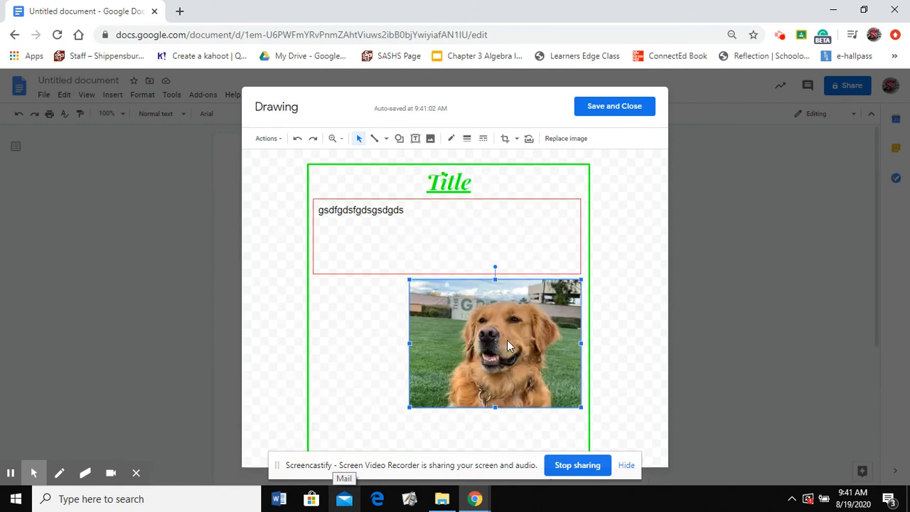
# - Draw four arrows pointing at the dog photo, two from its left and two from below, and save the drawing into the document
pyautogui.click(387, 139)
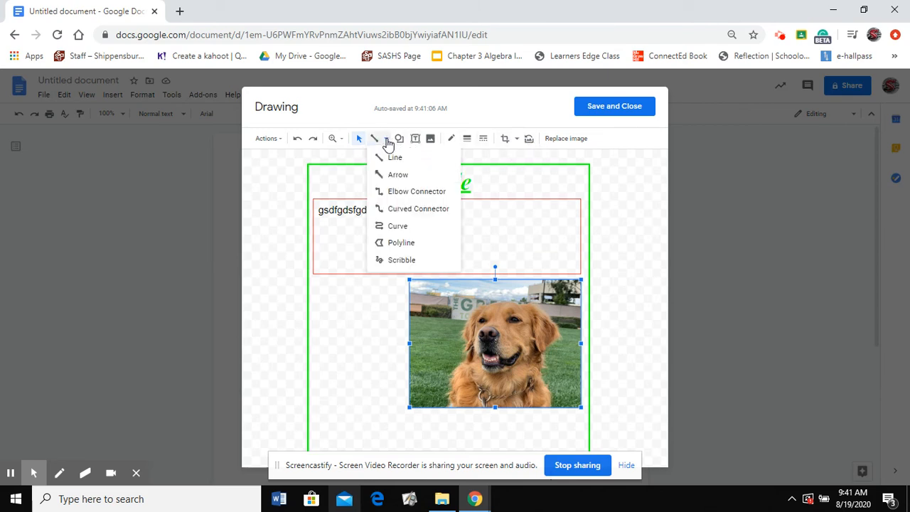
pyautogui.click(400, 175)
pyautogui.moveTo(315, 319)
pyautogui.mouseDown()
pyautogui.moveTo(398, 347)
pyautogui.moveTo(398, 308)
pyautogui.moveTo(400, 319)
pyautogui.mouseUp()
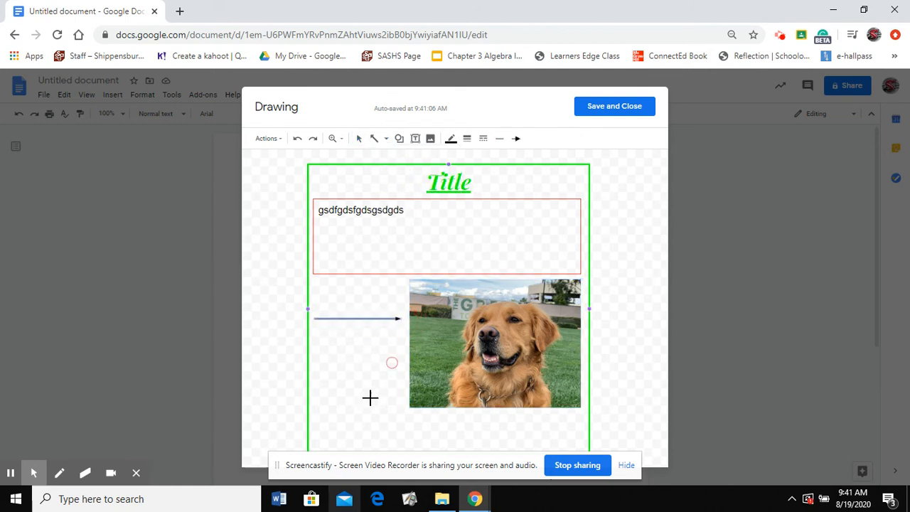
pyautogui.moveTo(355, 410); pyautogui.dragTo(400, 365)
pyautogui.moveTo(467, 444); pyautogui.dragTo(470, 411)
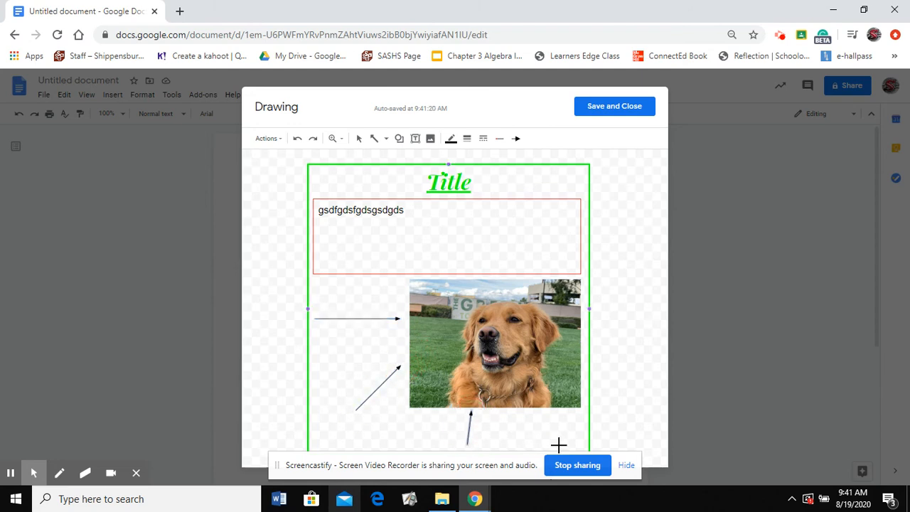
pyautogui.moveTo(558, 445); pyautogui.dragTo(563, 411)
pyautogui.click(614, 106)
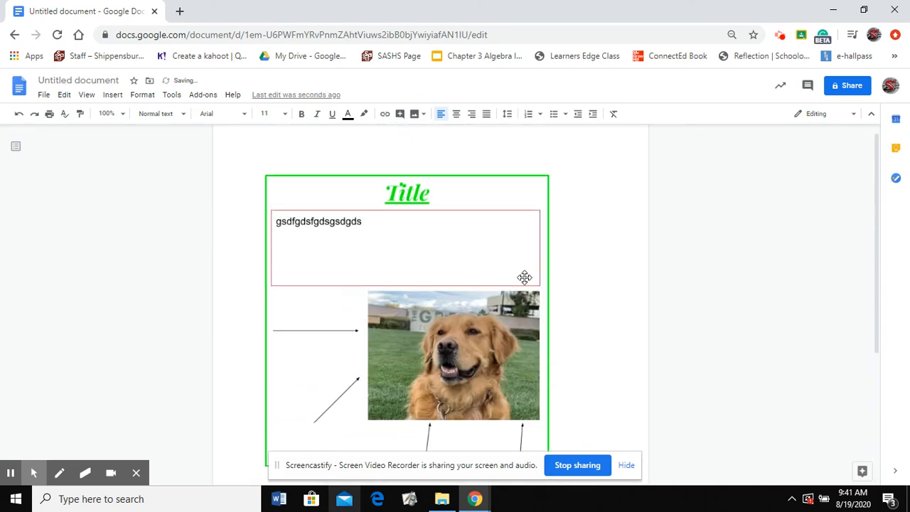
# - Enlarge the inserted drawing on the page proportionally from its lower right corner, close to the right page edge
pyautogui.scroll(-3, 569, 305)
pyautogui.scroll(4, 603, 329)
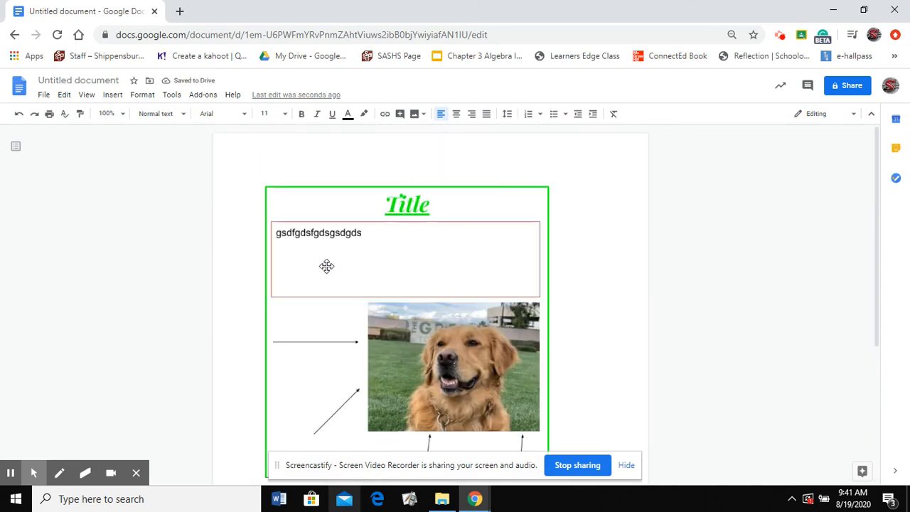
pyautogui.click(266, 189)
pyautogui.scroll(-2, 422, 239)
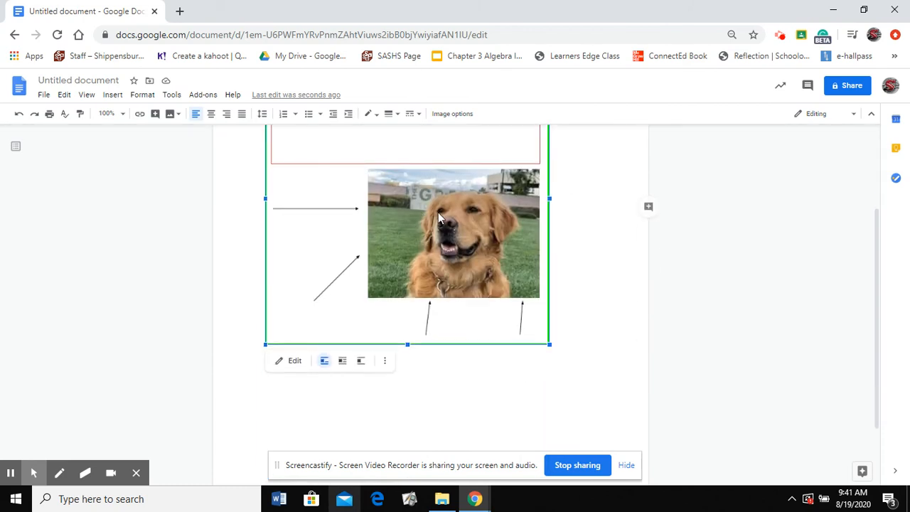
pyautogui.scroll(2, 461, 266)
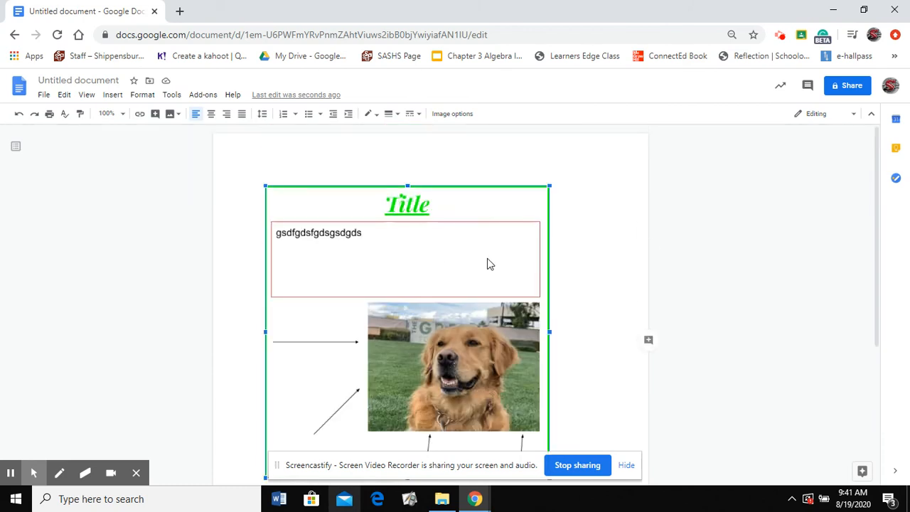
pyautogui.scroll(-2, 405, 226)
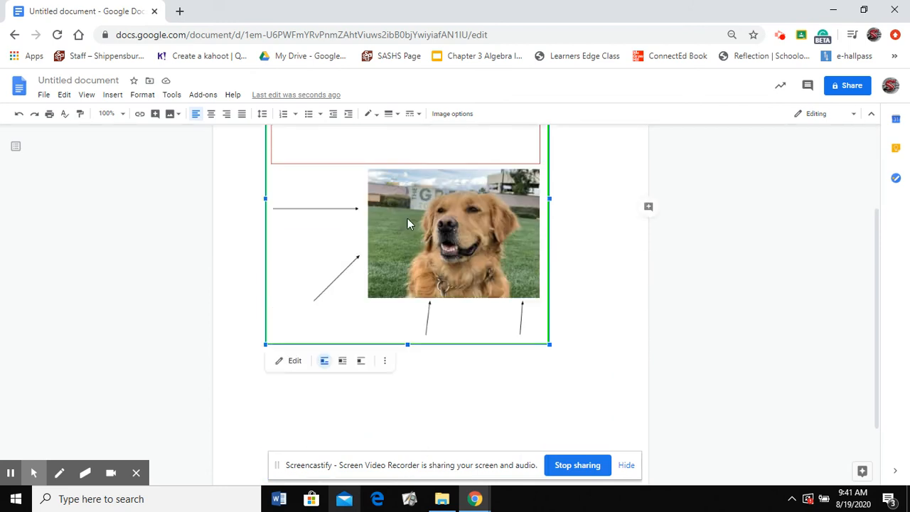
pyautogui.moveTo(577, 376); pyautogui.dragTo(616, 415)
pyautogui.scroll(2, 256, 287)
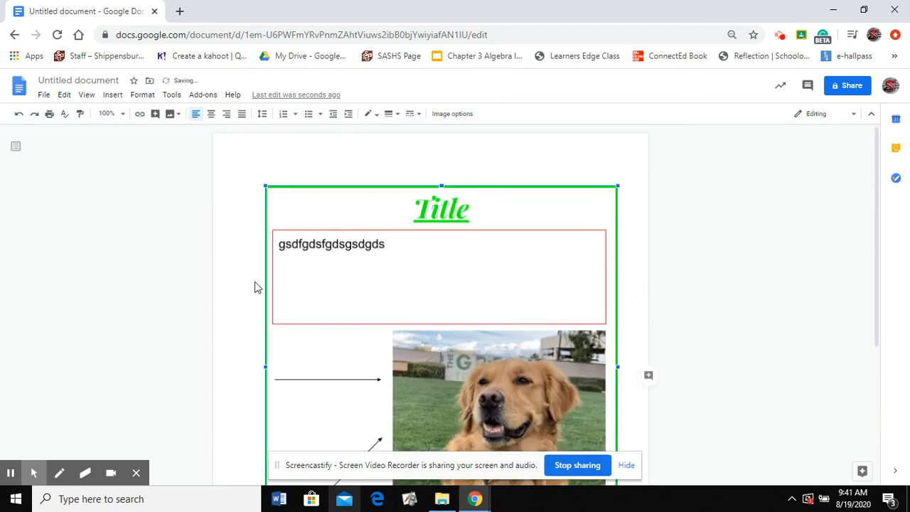
# - Review the enlarged drawing on the page from its title down to the arrows below the photo
pyautogui.scroll(-3, 467, 250)
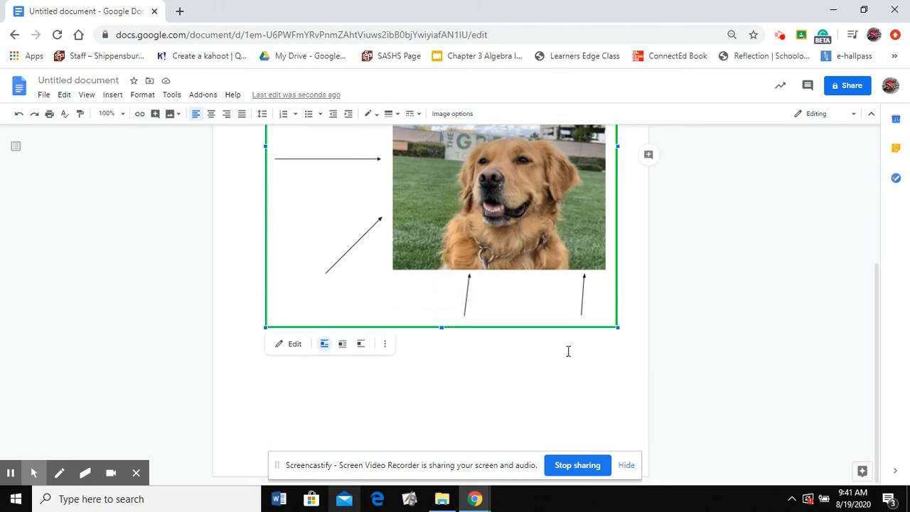
pyautogui.scroll(3, 549, 374)
pyautogui.click(591, 166)
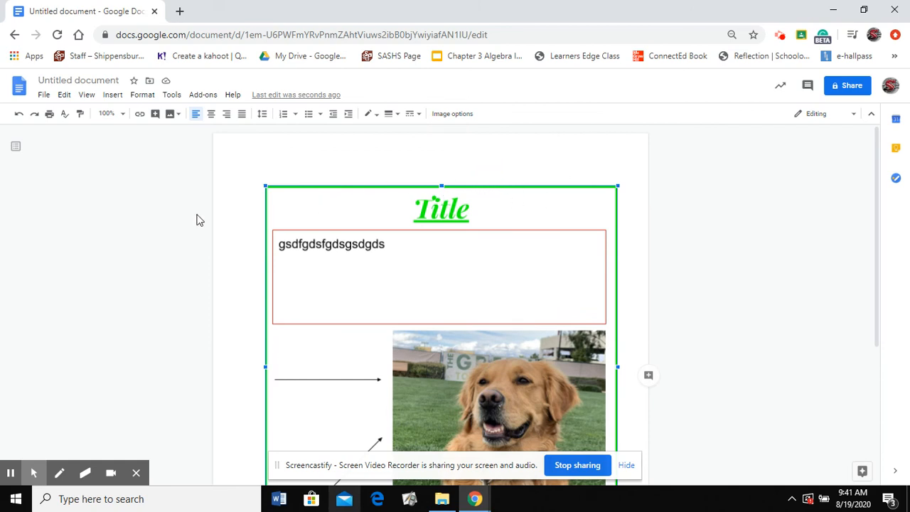
pyautogui.click(238, 206)
pyautogui.scroll(-3, 451, 220)
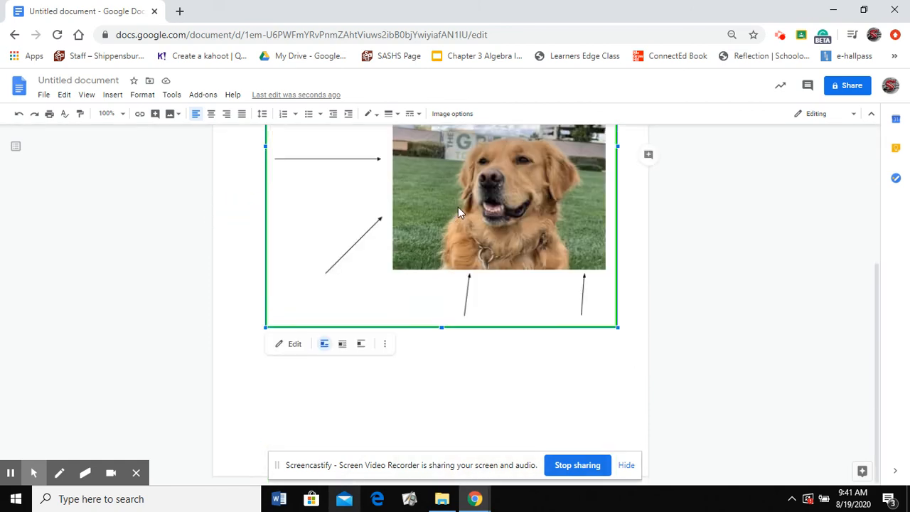
pyautogui.scroll(3, 458, 207)
pyautogui.click(499, 208)
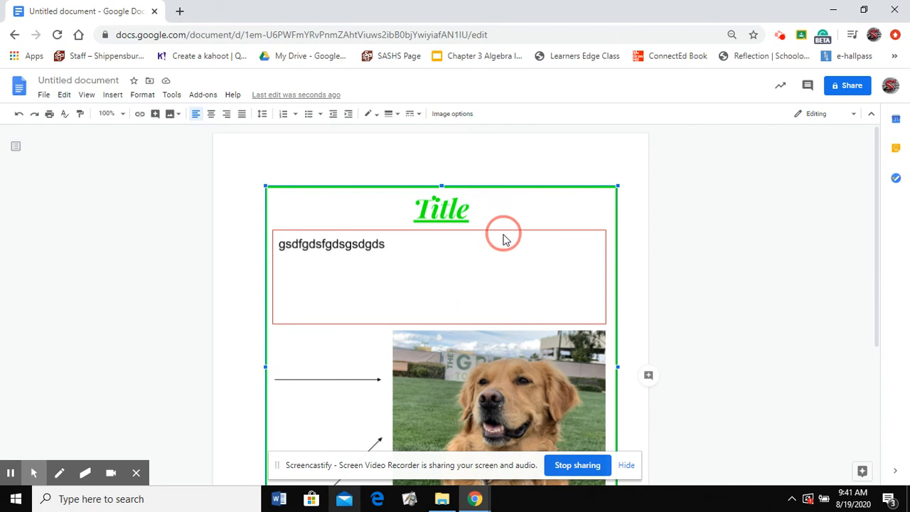
pyautogui.scroll(-3, 469, 270)
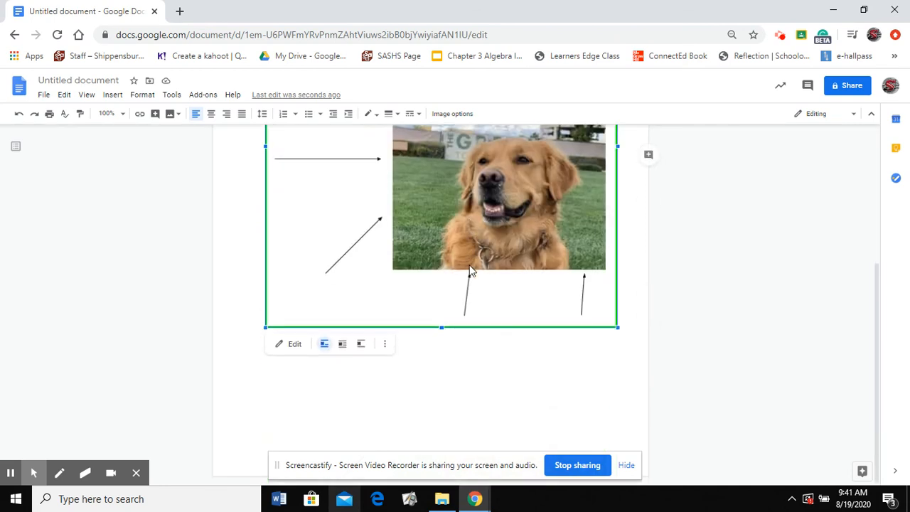
pyautogui.click(519, 408)
pyautogui.click(504, 367)
# - Change the drawing's text wrapping from in line to Wrap text
pyautogui.click(348, 298)
pyautogui.click(343, 345)
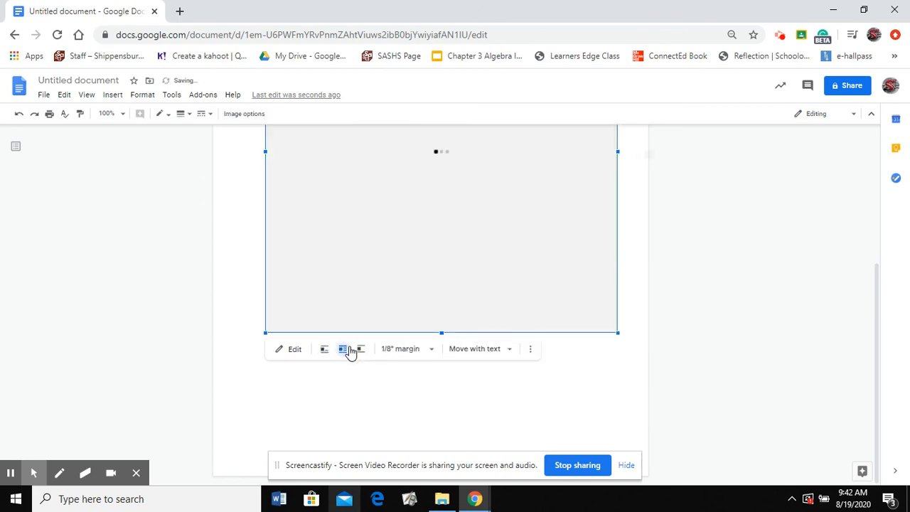
pyautogui.scroll(3, 639, 302)
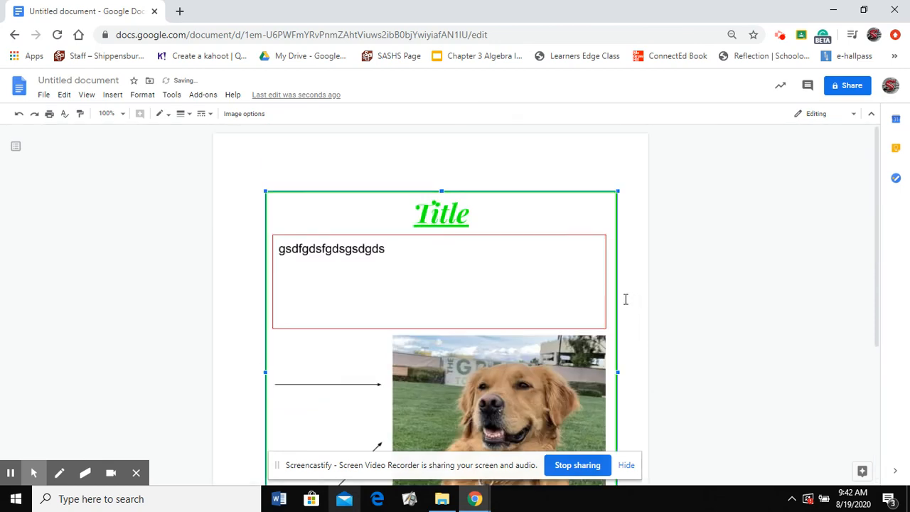
pyautogui.scroll(-3, 613, 285)
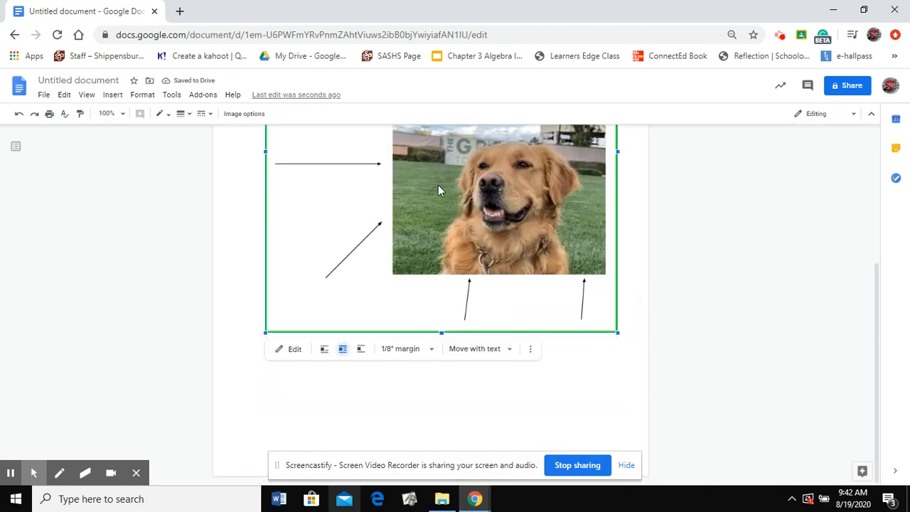
# - Move the drawing down toward the bottom of the page
pyautogui.moveTo(438, 189)
pyautogui.mouseDown()
pyautogui.moveTo(426, 447)
pyautogui.moveTo(439, 483)
pyautogui.moveTo(429, 339)
pyautogui.moveTo(416, 306)
pyautogui.mouseUp()
pyautogui.moveTo(448, 224); pyautogui.dragTo(446, 406)
pyautogui.click(249, 195)
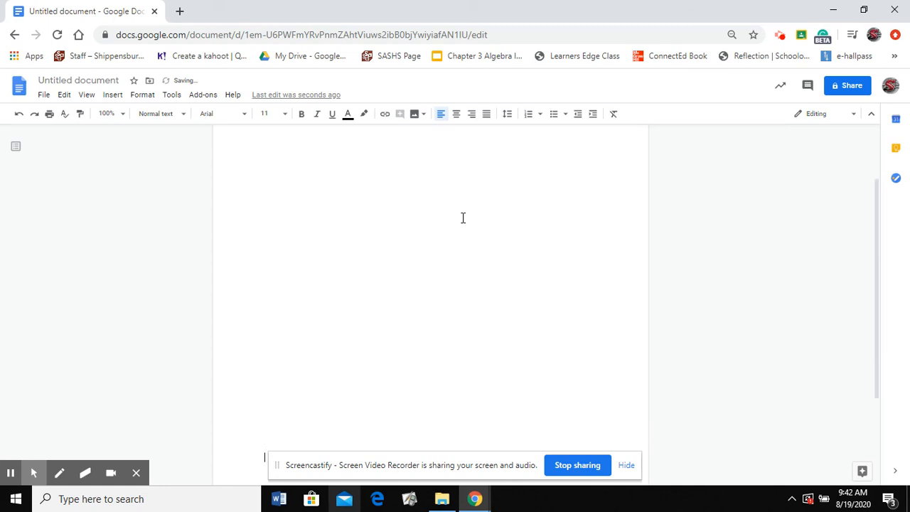
pyautogui.scroll(-2, 463, 217)
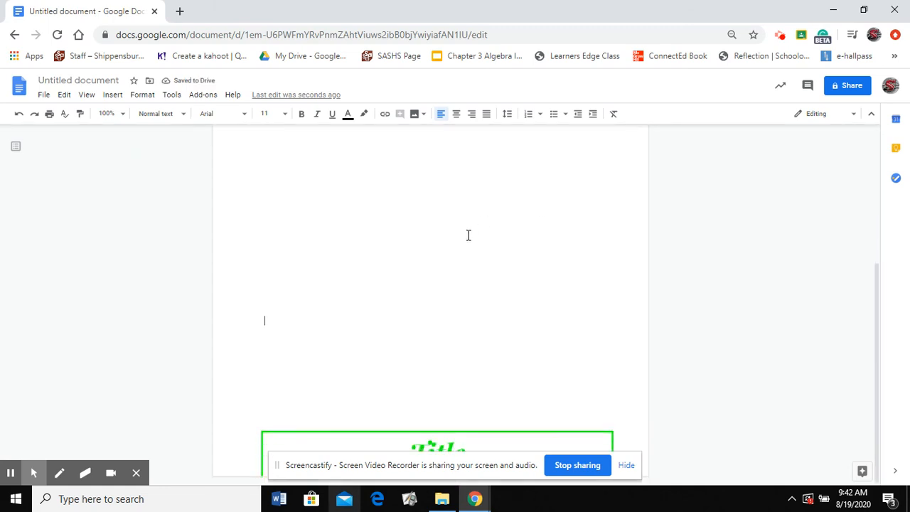
# - Move the drawing back up near the top of the page, at a horizontal position of about 0.5
pyautogui.moveTo(426, 443)
pyautogui.mouseDown()
pyautogui.moveTo(382, 187)
pyautogui.moveTo(457, 153)
pyautogui.moveTo(466, 195)
pyautogui.mouseUp()
pyautogui.scroll(1, 506, 334)
pyautogui.scroll(-2, 504, 335)
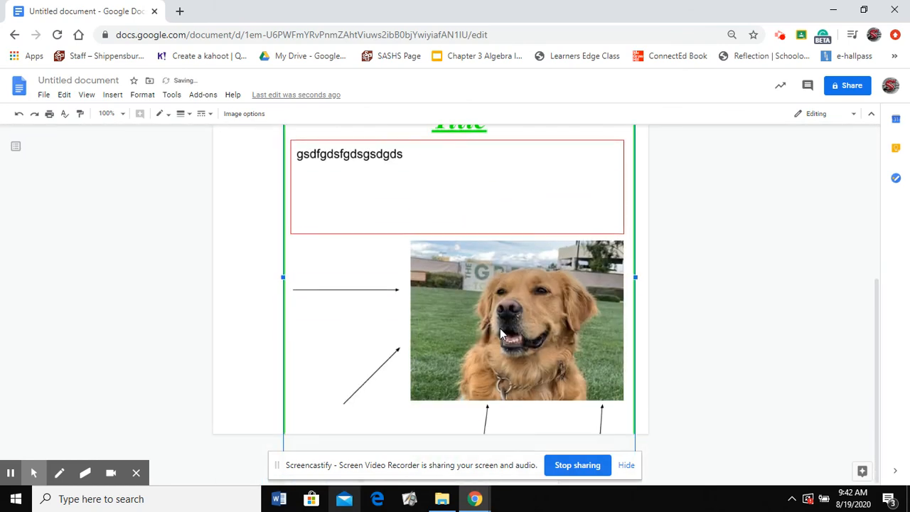
pyautogui.moveTo(530, 304); pyautogui.dragTo(490, 201)
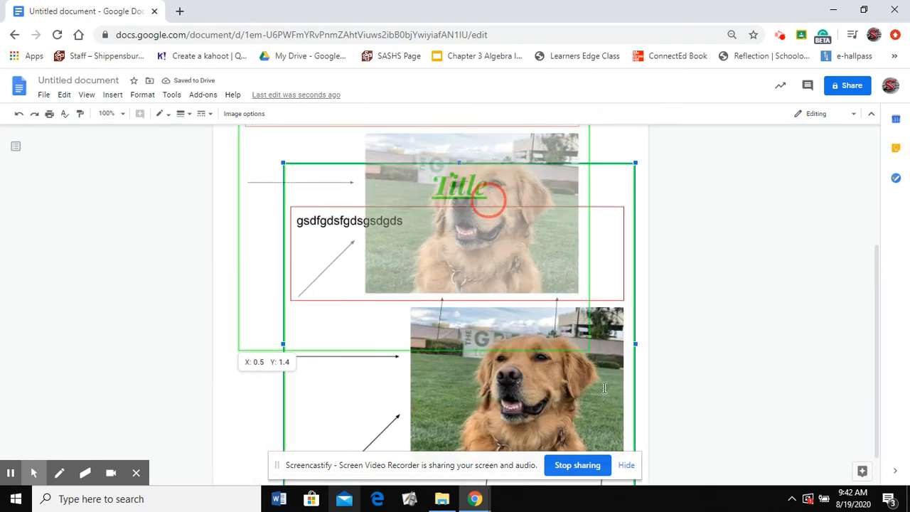
pyautogui.scroll(3, 360, 327)
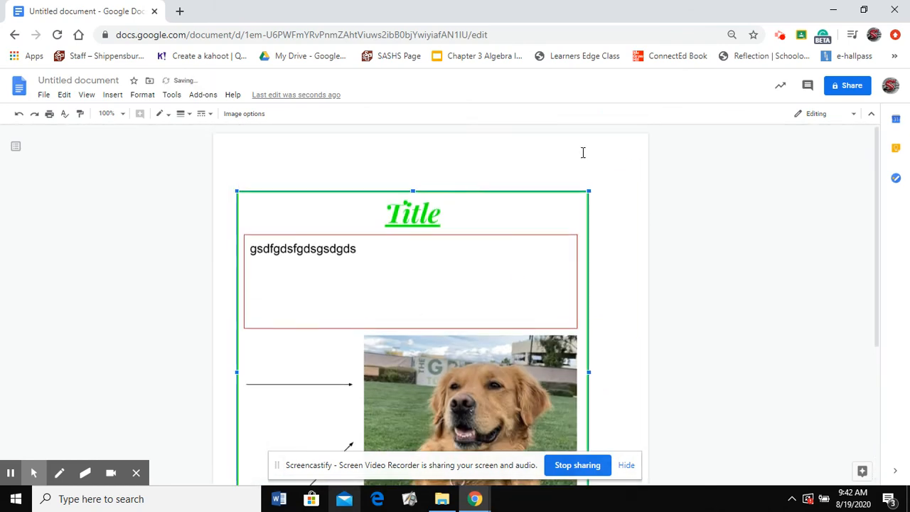